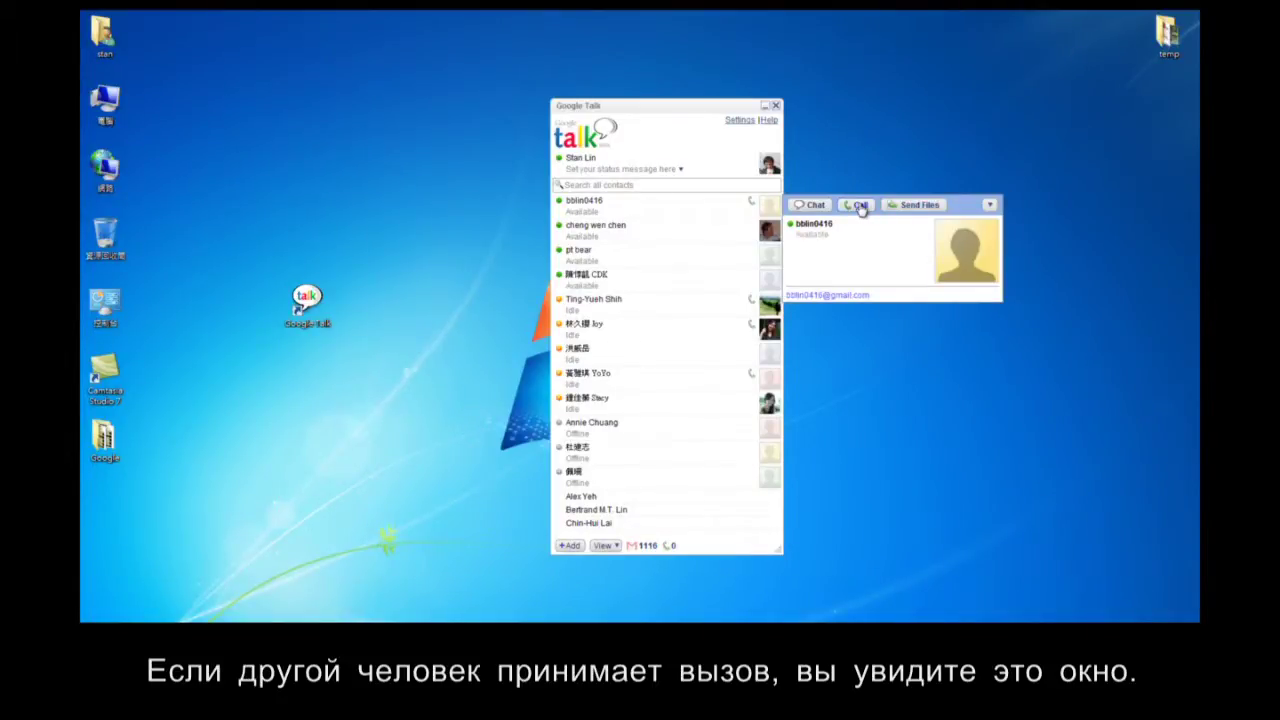
Voice-call the first Google Talk contact, hang up, and close the chat window.
left_click(858, 205)
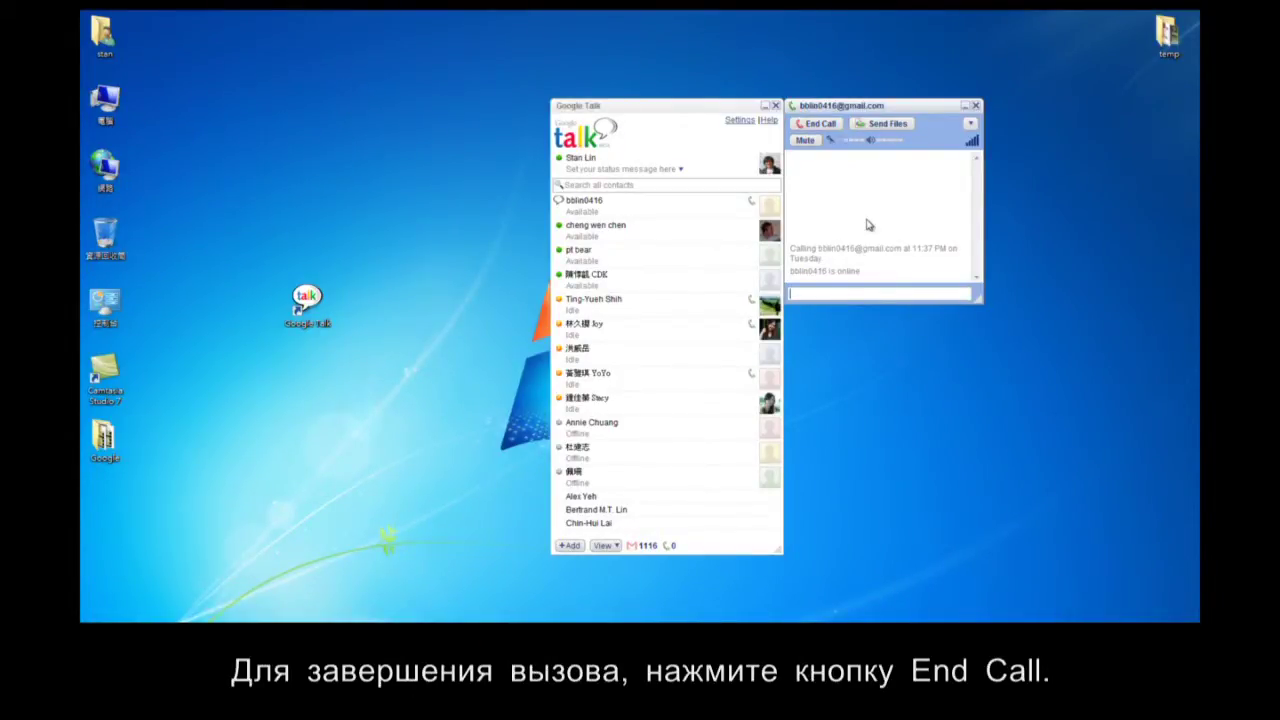
left_click(830, 126)
key("Escape")
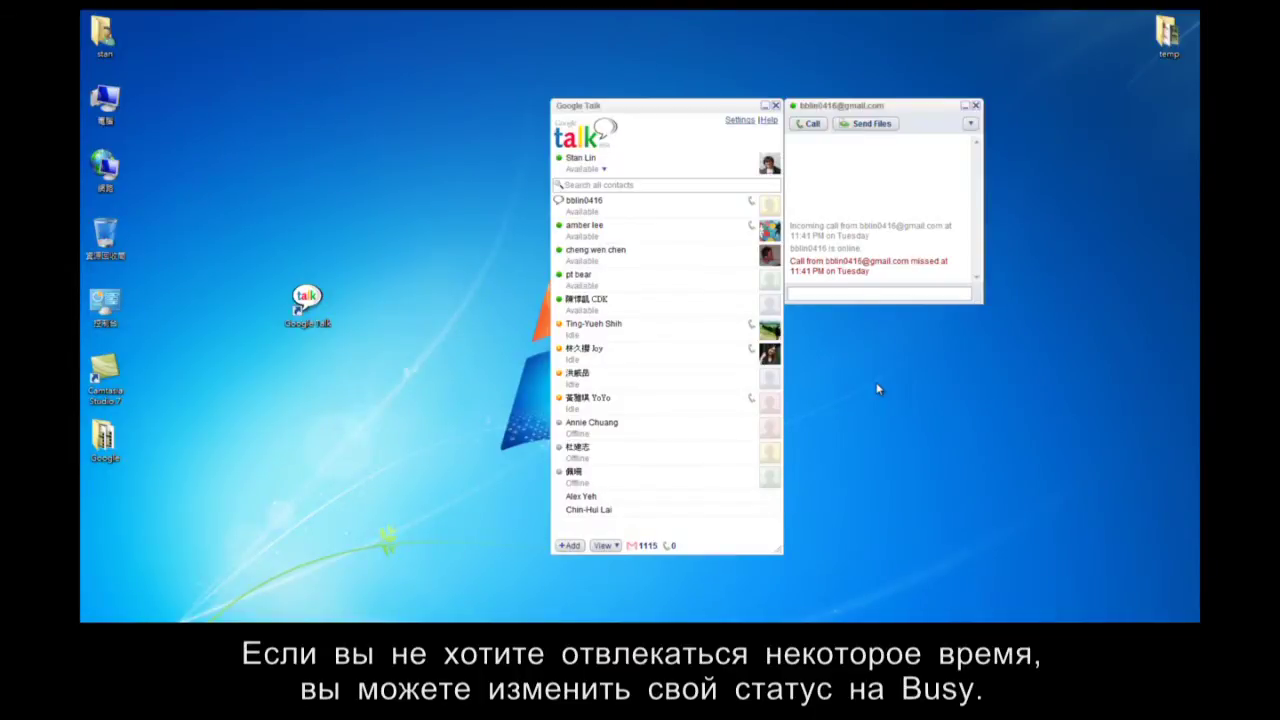
Set Google Talk status to Busy, back to Available, then sign out.
left_click(603, 174)
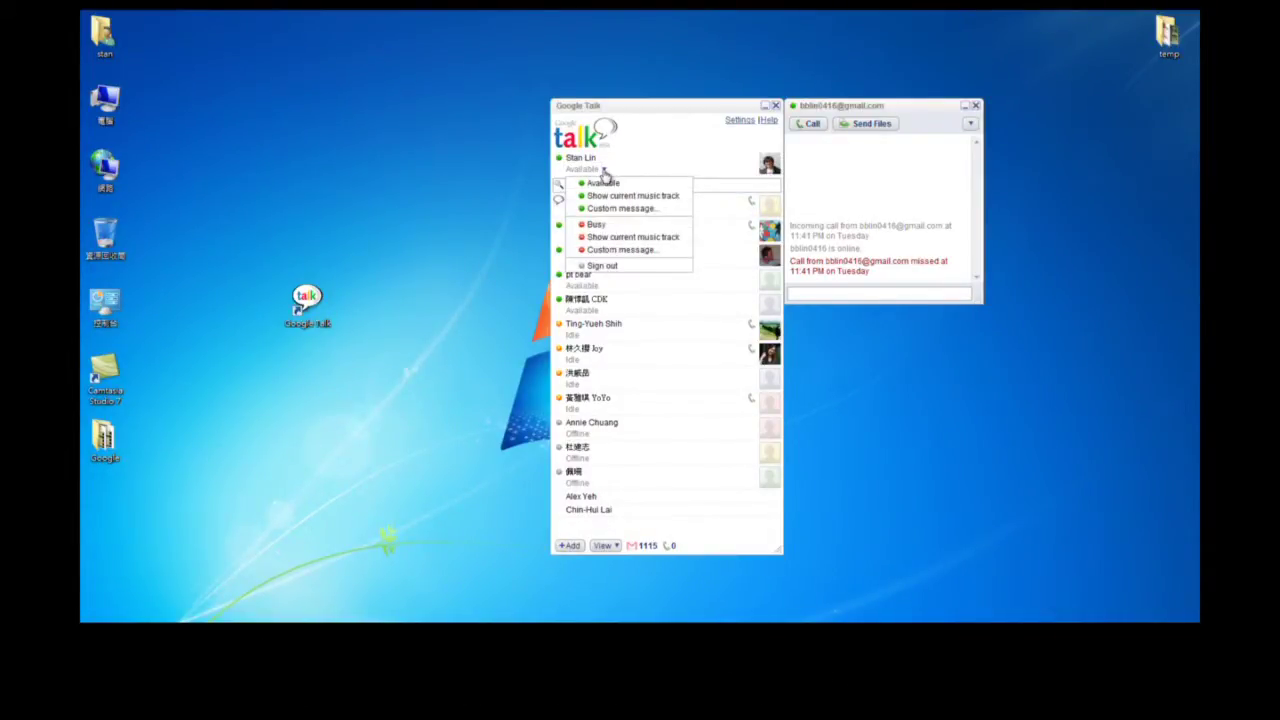
left_click(603, 226)
mouse_move(606, 231)
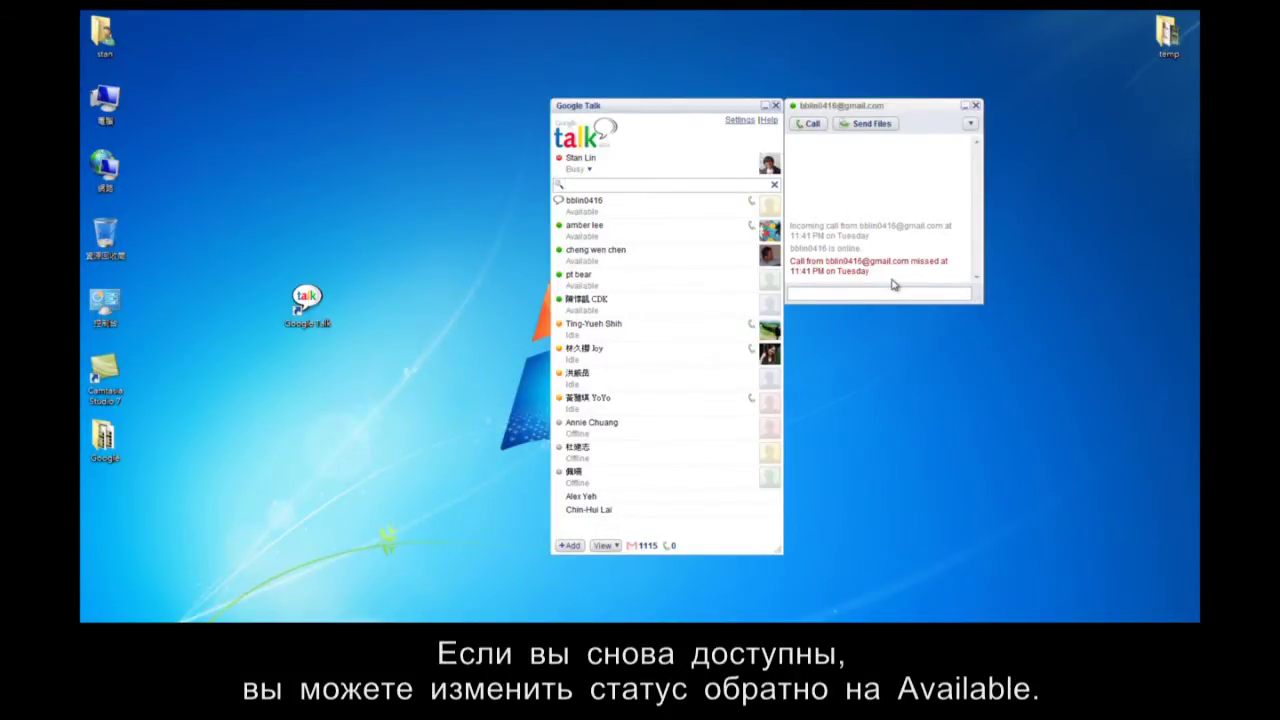
left_click(588, 170)
left_click(600, 183)
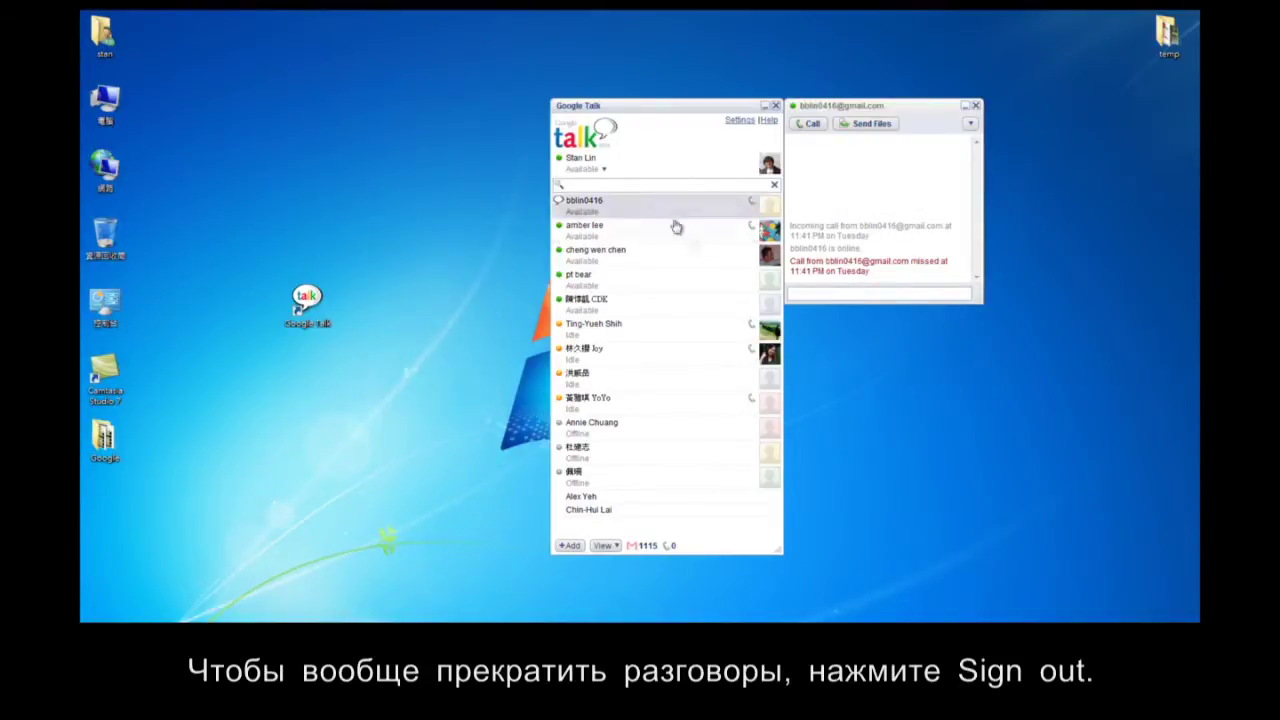
left_click(603, 169)
left_click(602, 267)
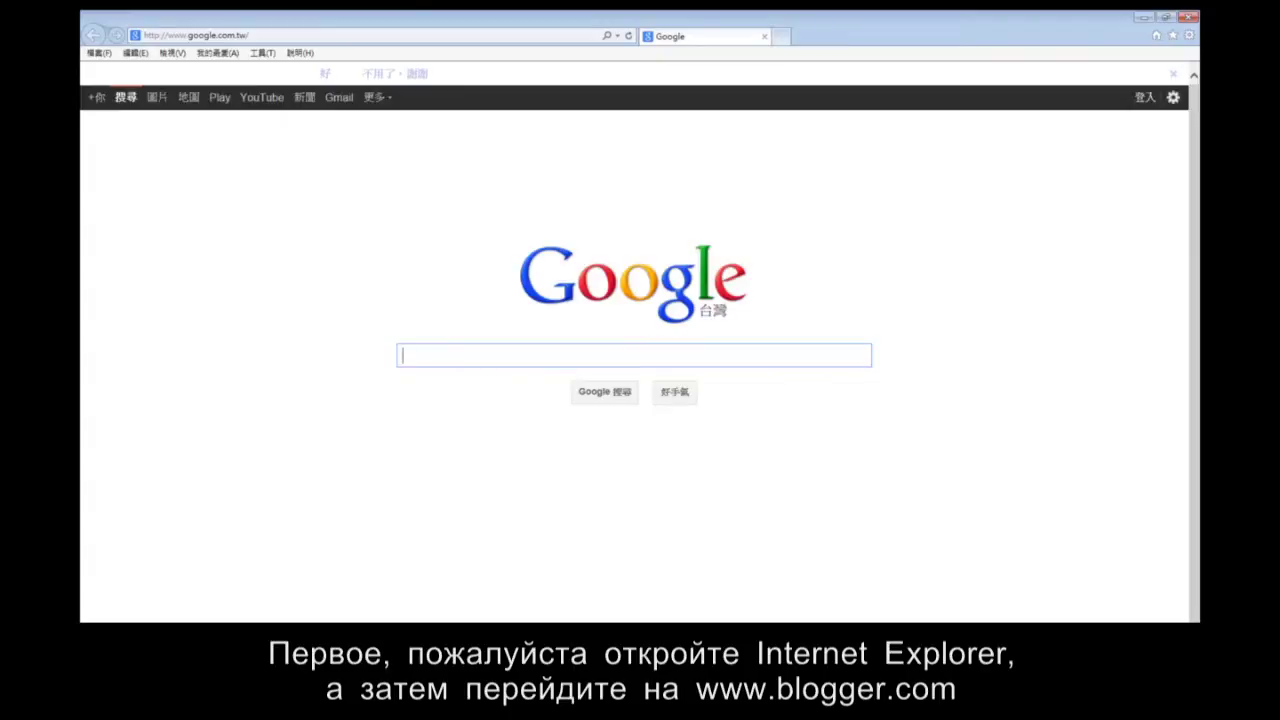
left_click(391, 36)
type("www.blogger.com/")
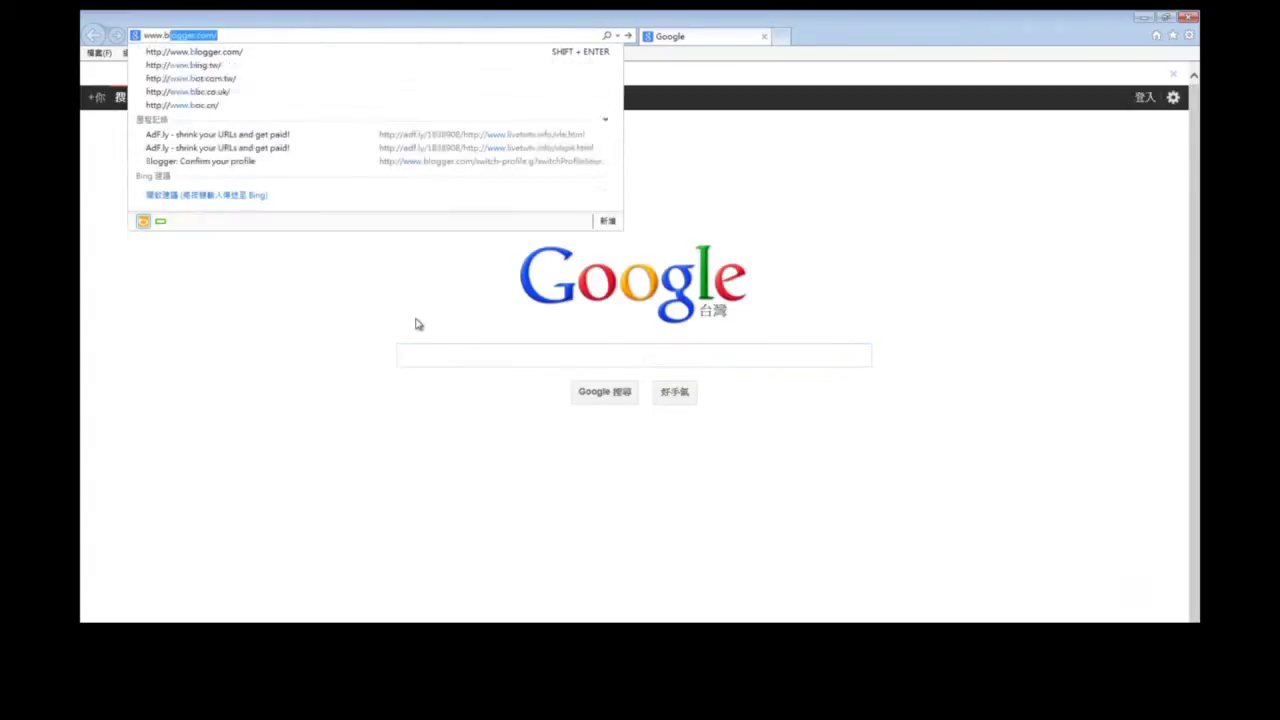
key("Return")
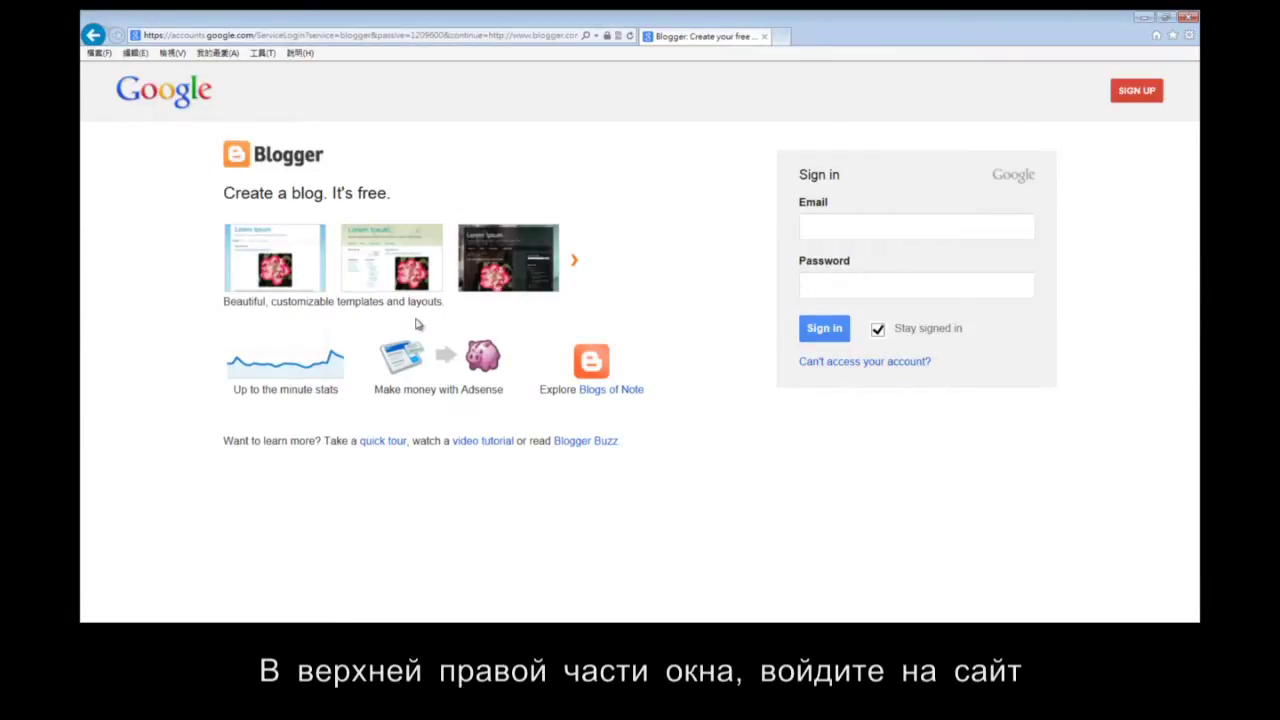
Sign in to Blogger with the saved Gmail account and its autofilled password.
left_click(850, 223)
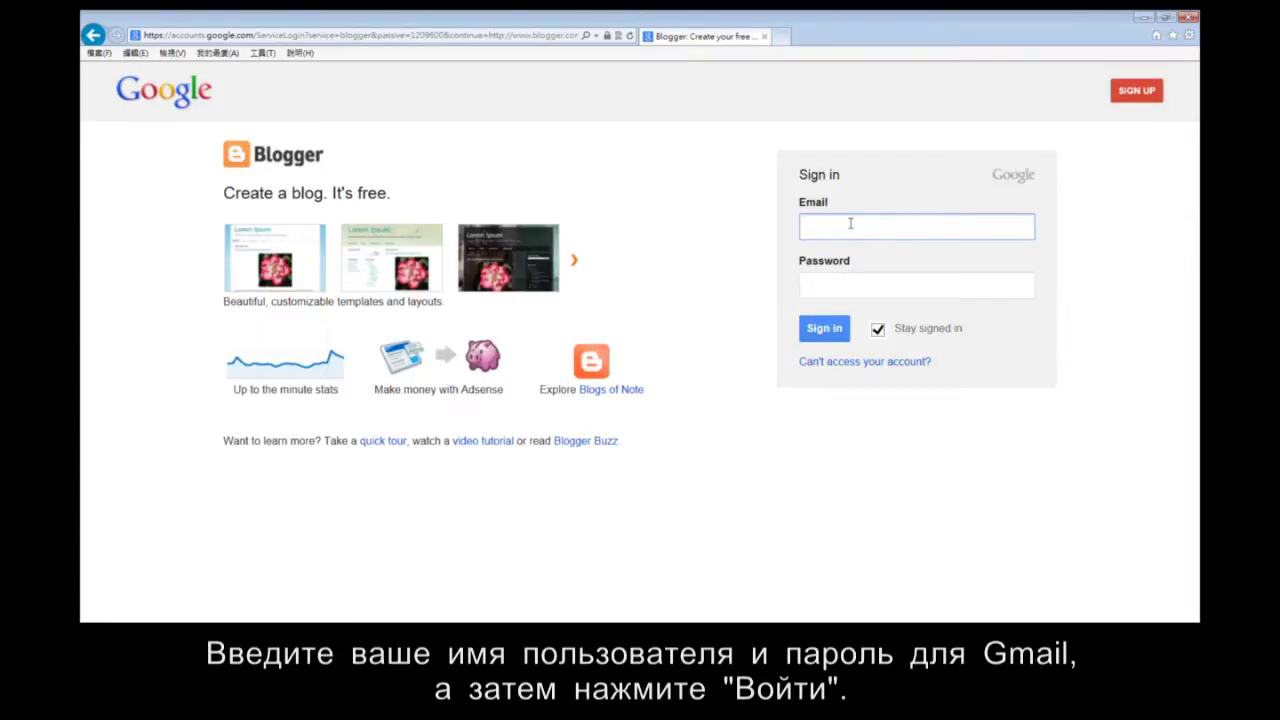
type("bbli")
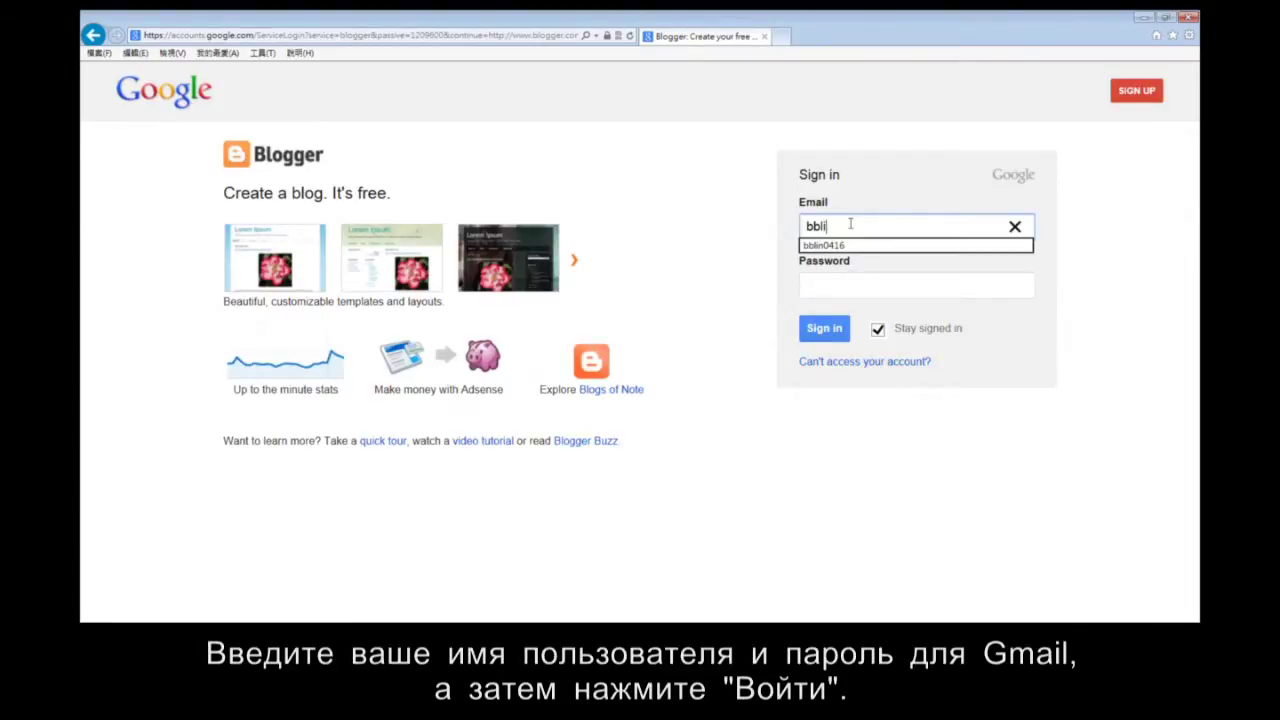
left_click(858, 246)
left_click(880, 289)
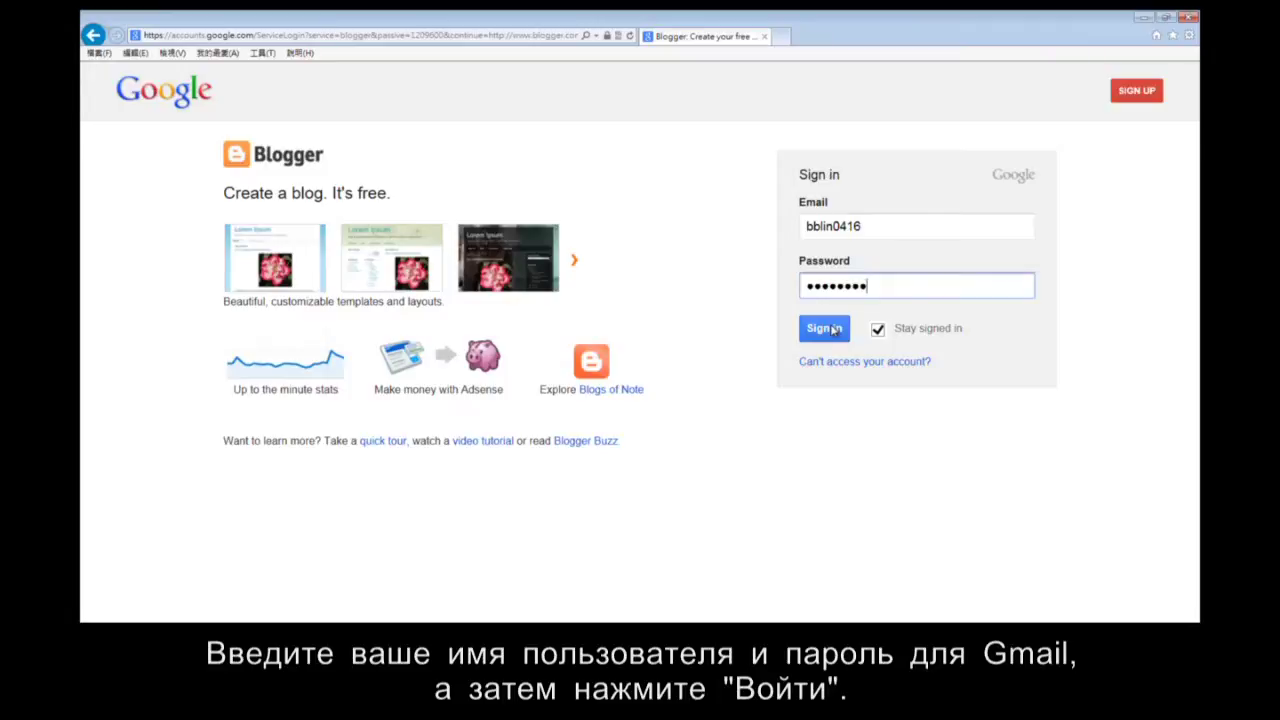
left_click(833, 330)
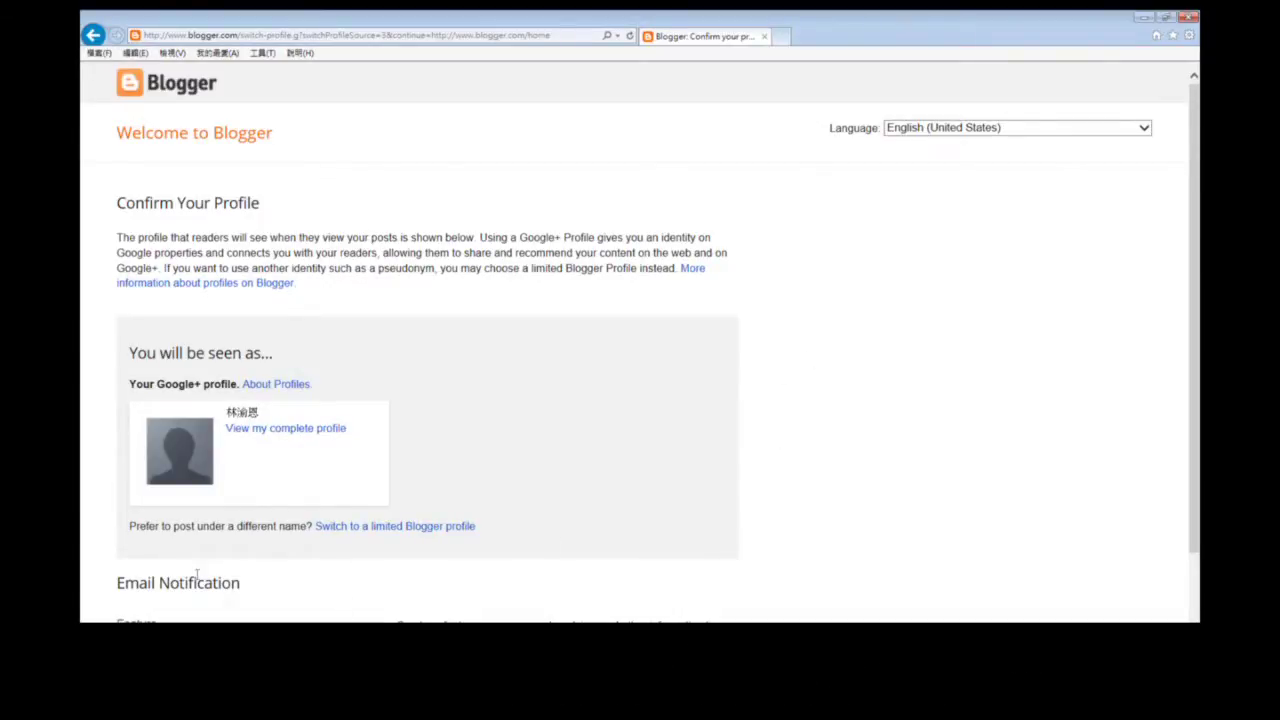
Confirm the Google+ profile with Continue to Blogger to reach the empty dashboard.
scroll(490, 500, "down", 2)
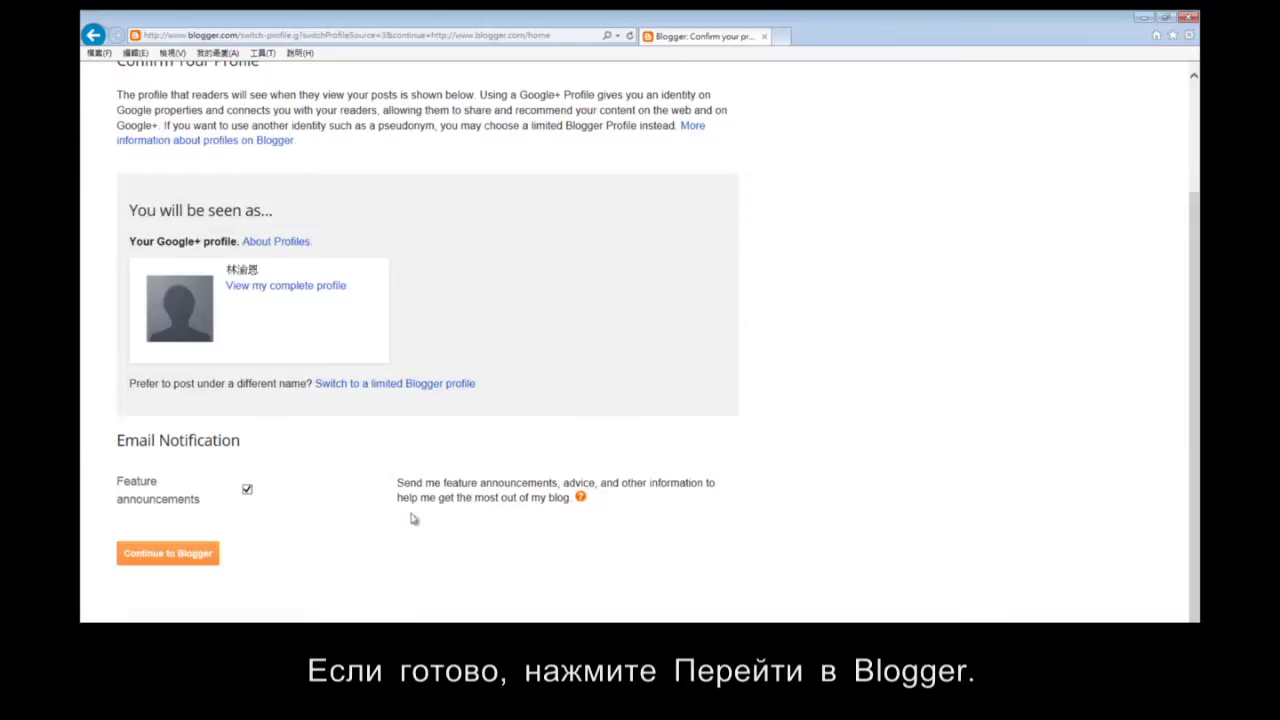
left_click(193, 566)
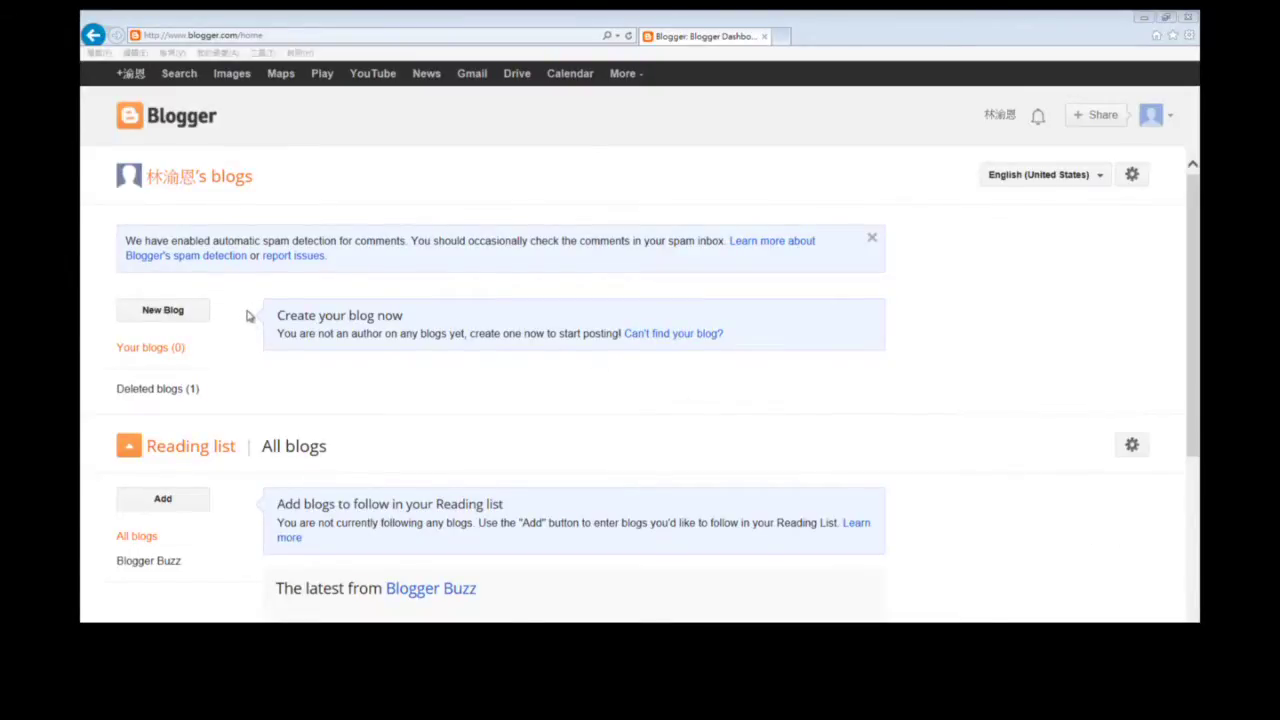
Create blog 'cycu test' at cycutestabc.blogspot.com using the Picture Window template.
left_click(163, 311)
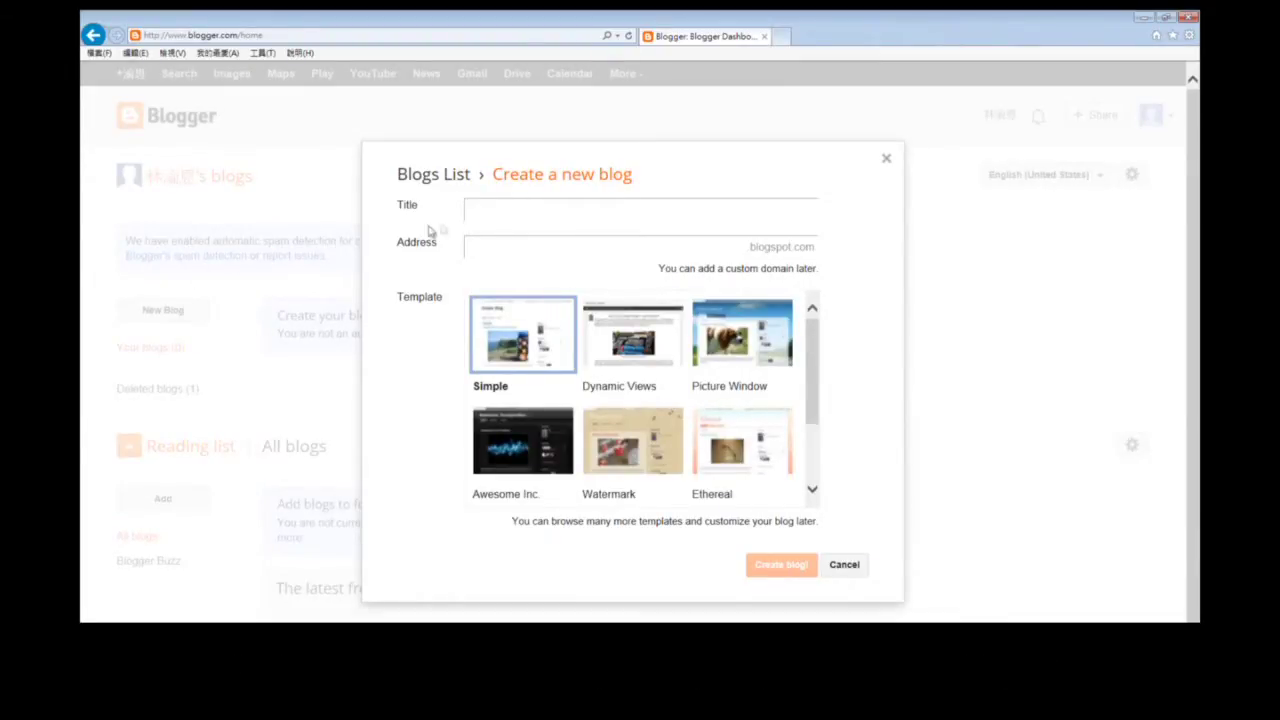
type("cycu test")
type("cycu")
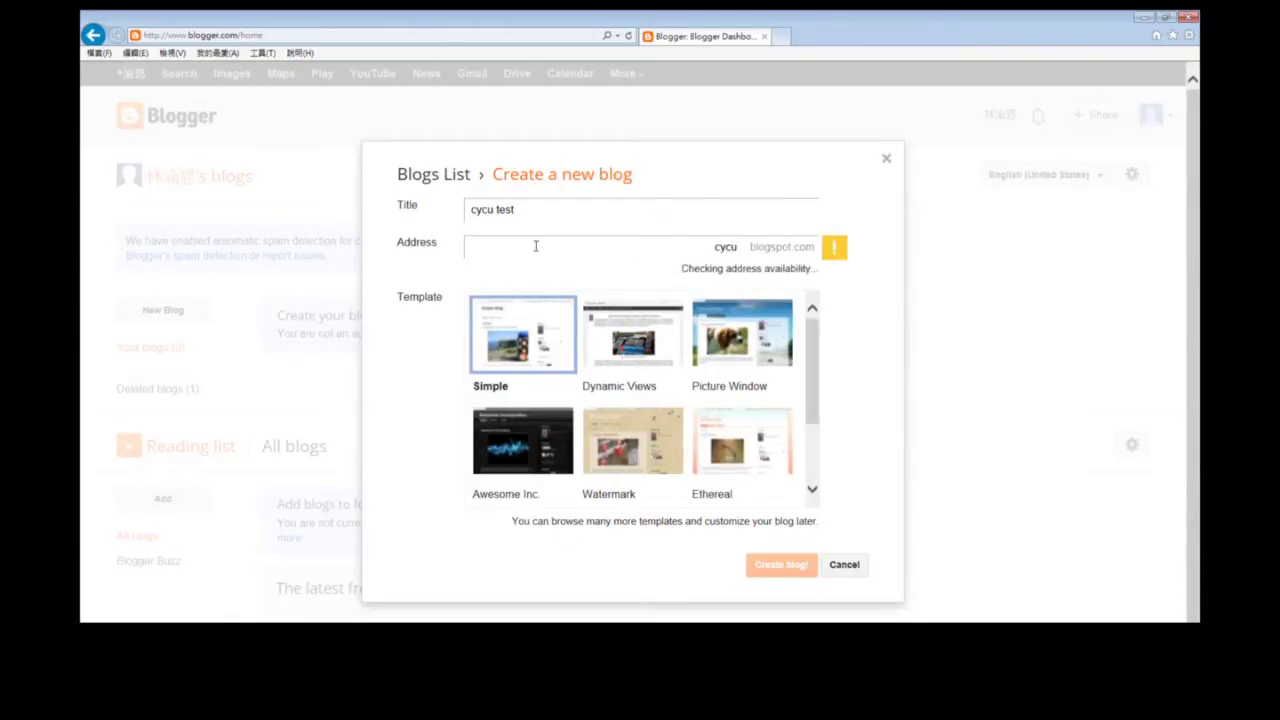
type("test")
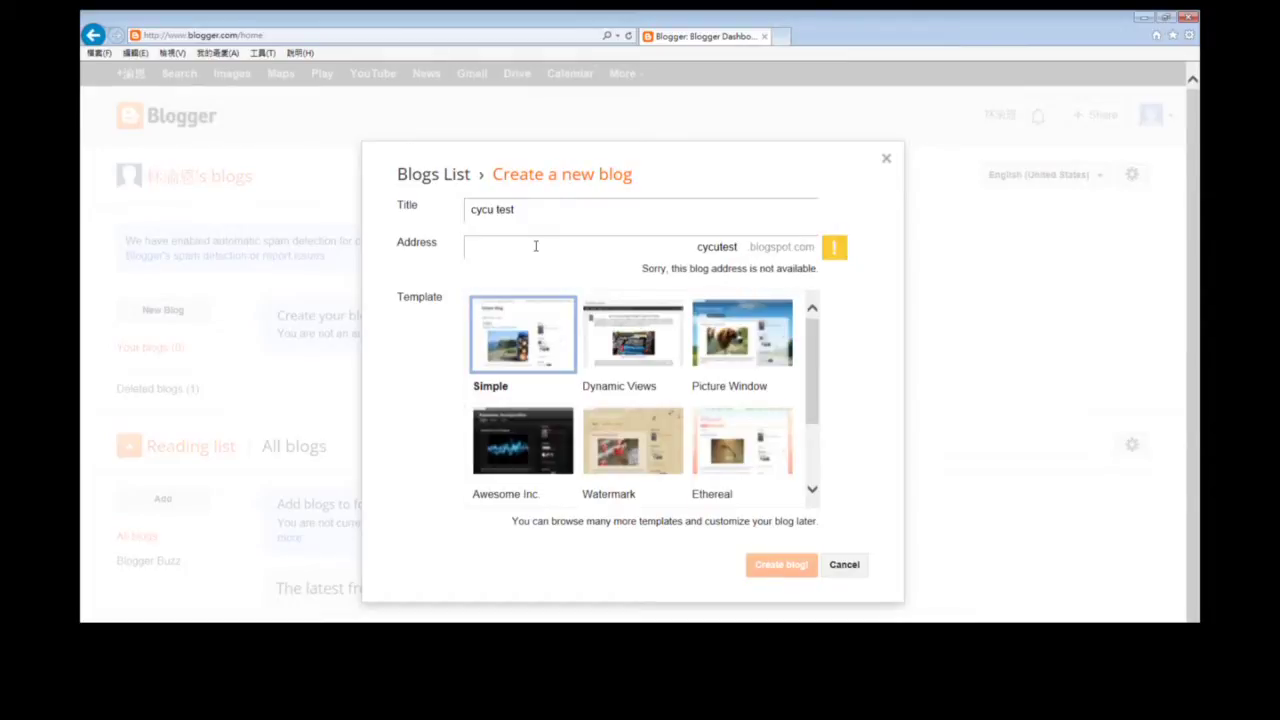
type("abc")
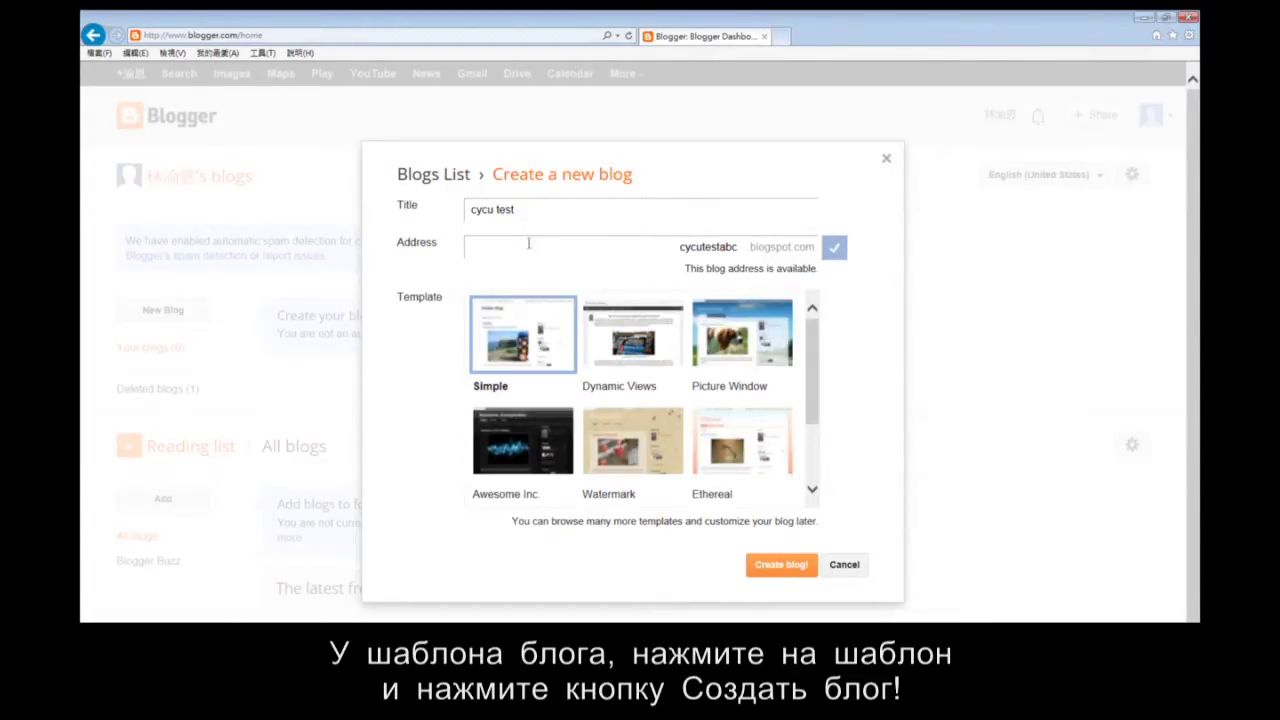
left_click(757, 365)
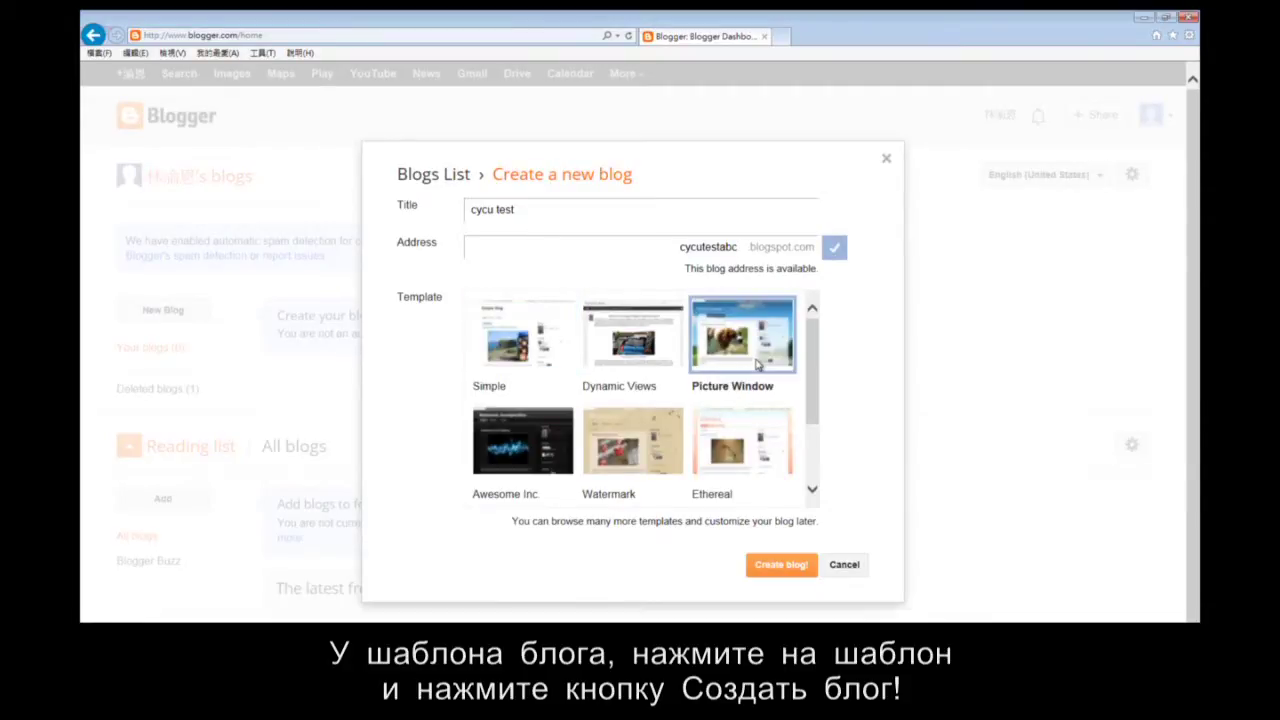
left_click(782, 566)
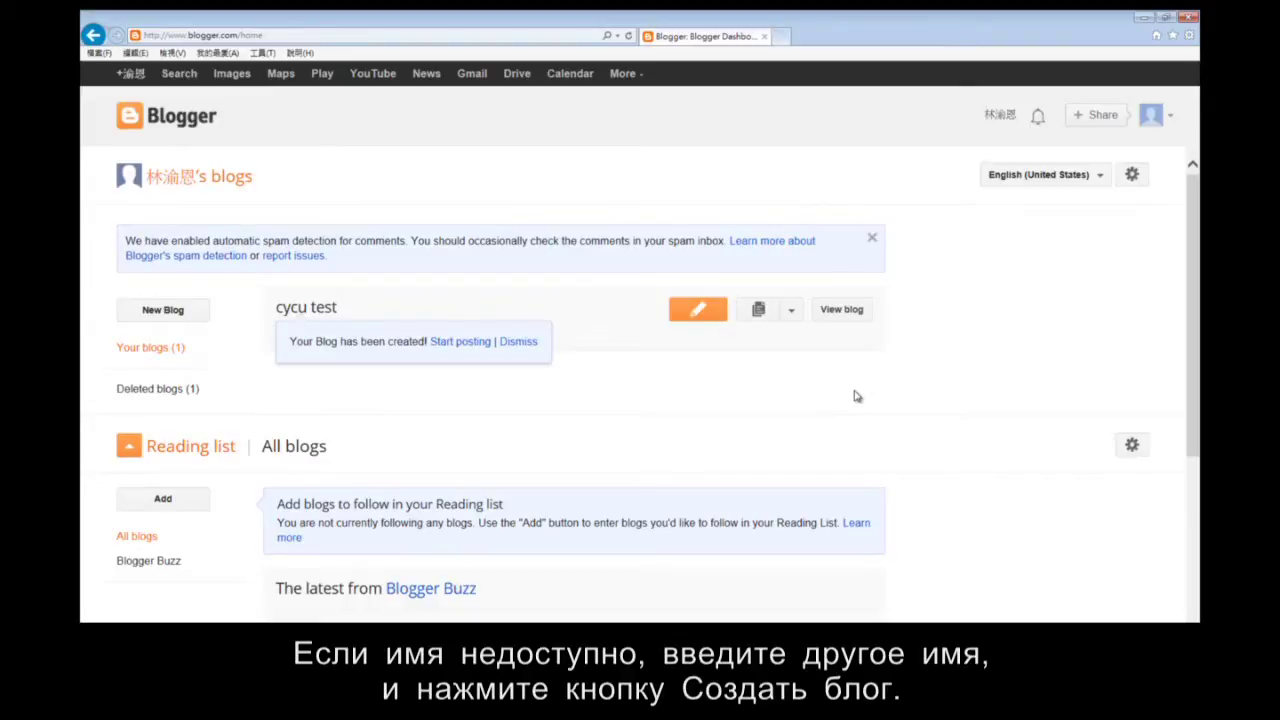
Start the first post for cycu test from the Start blogging! link.
scroll(855, 396, "down", 5)
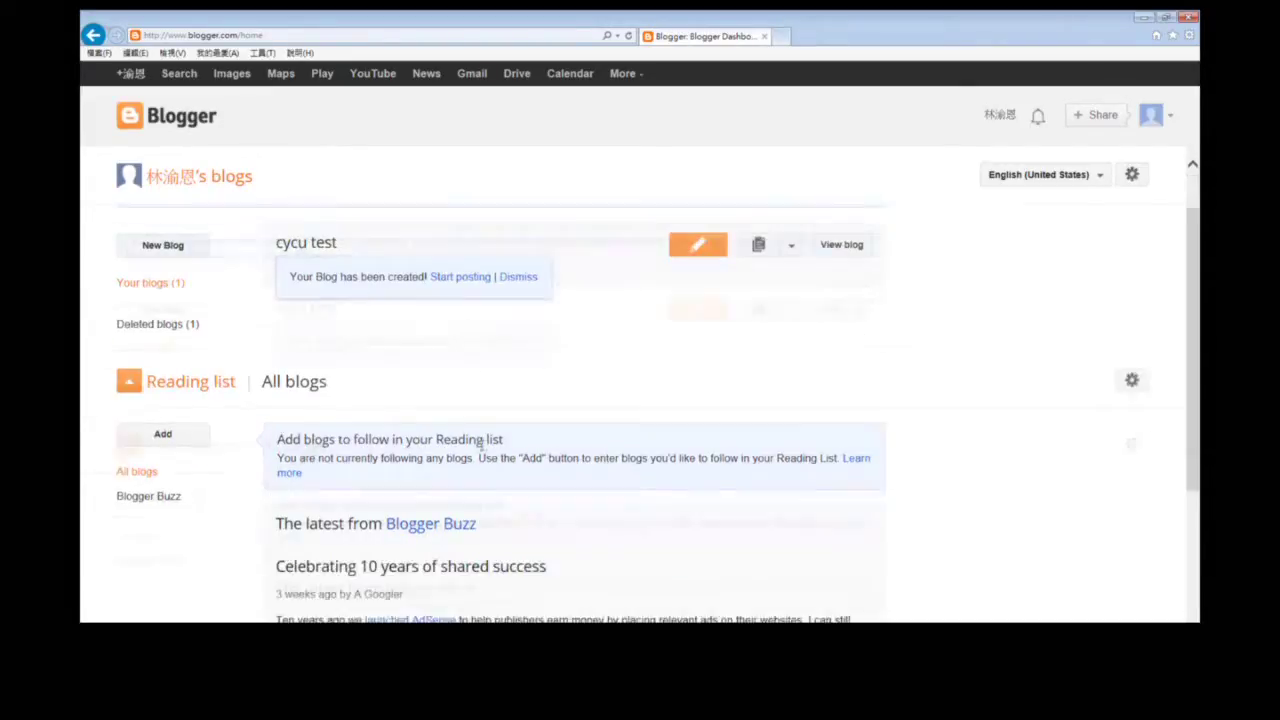
scroll(483, 451, "up", 5)
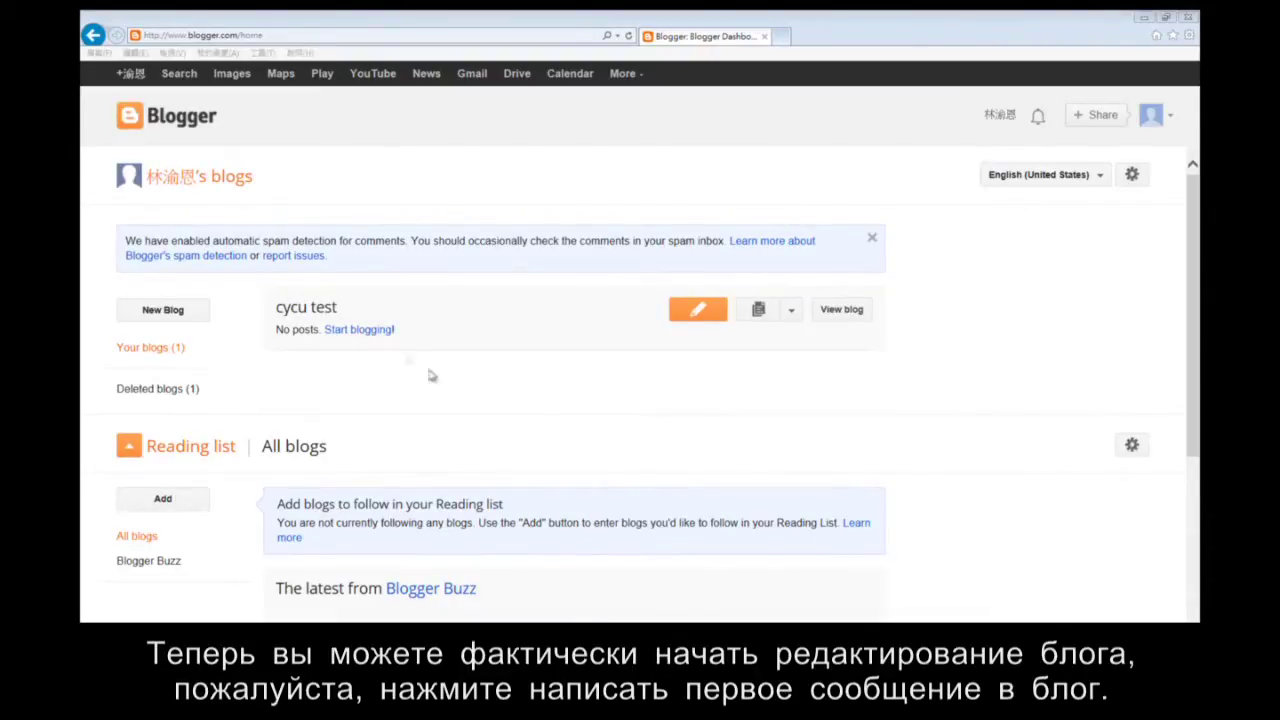
left_click(344, 339)
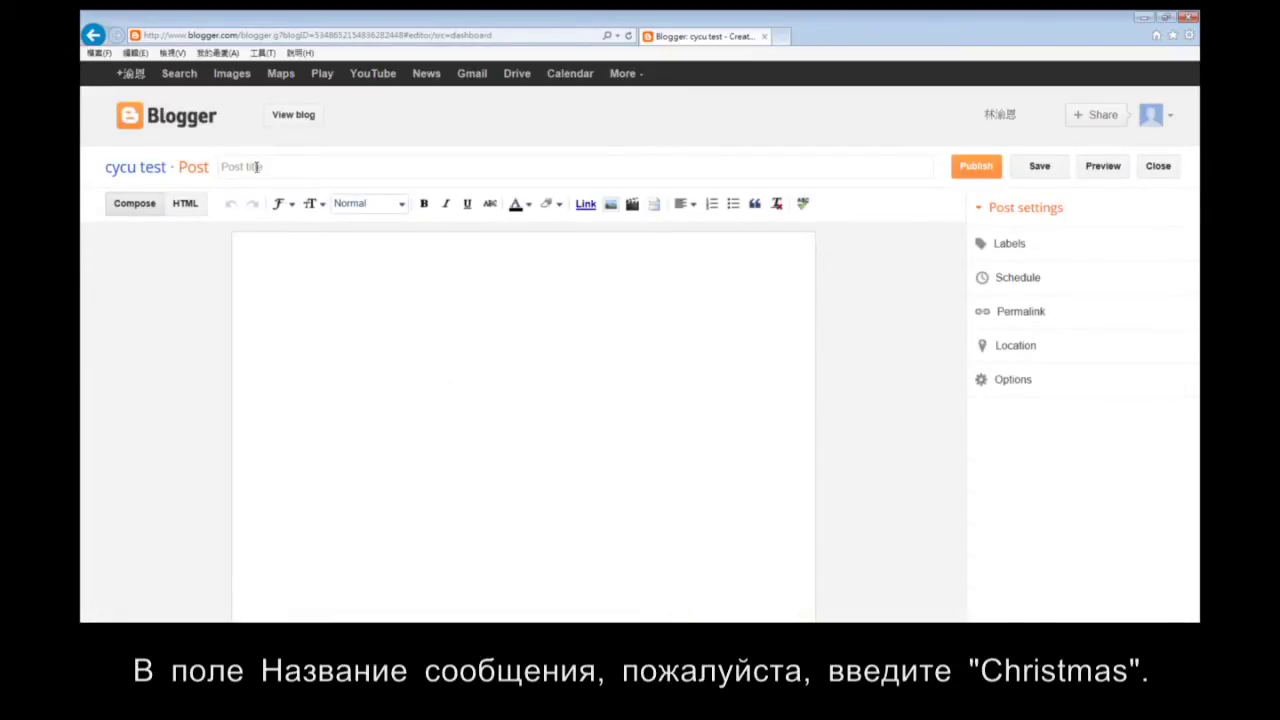
Title the post 'Christmas' and write 'We finally had a white Christmas this year !'.
left_click(256, 167)
type("Christmas")
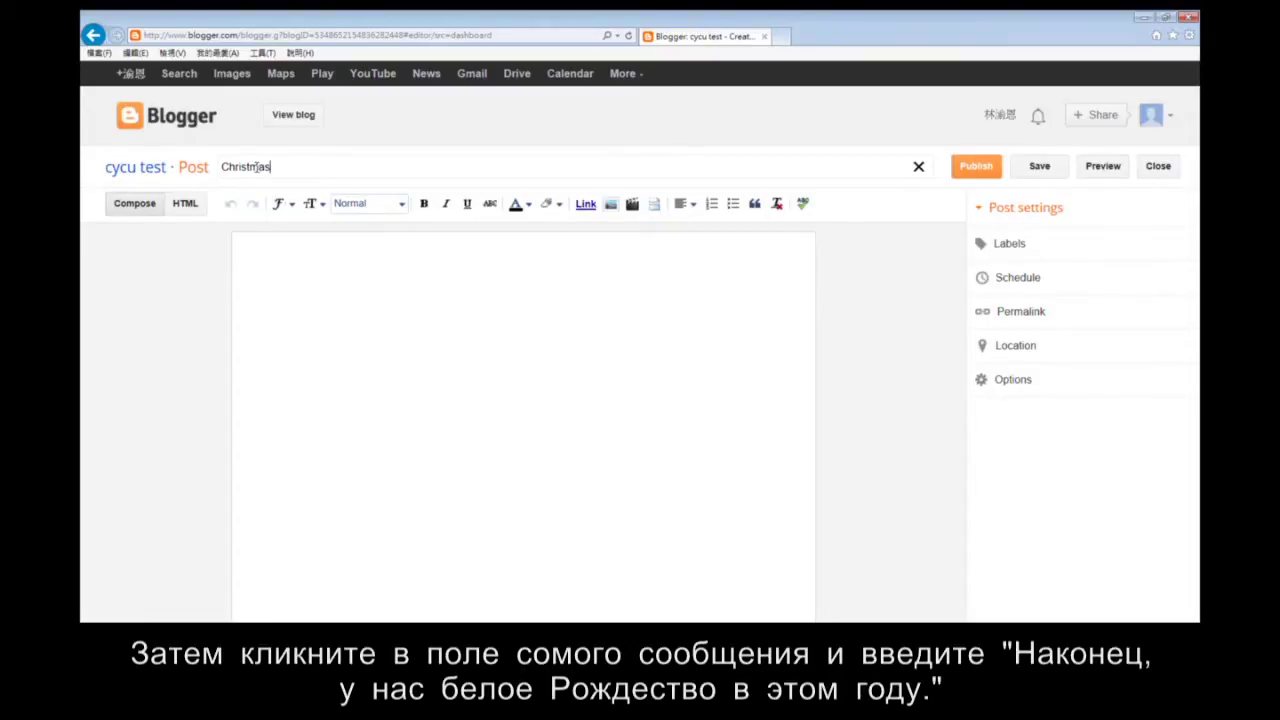
left_click(363, 339)
type("We fin")
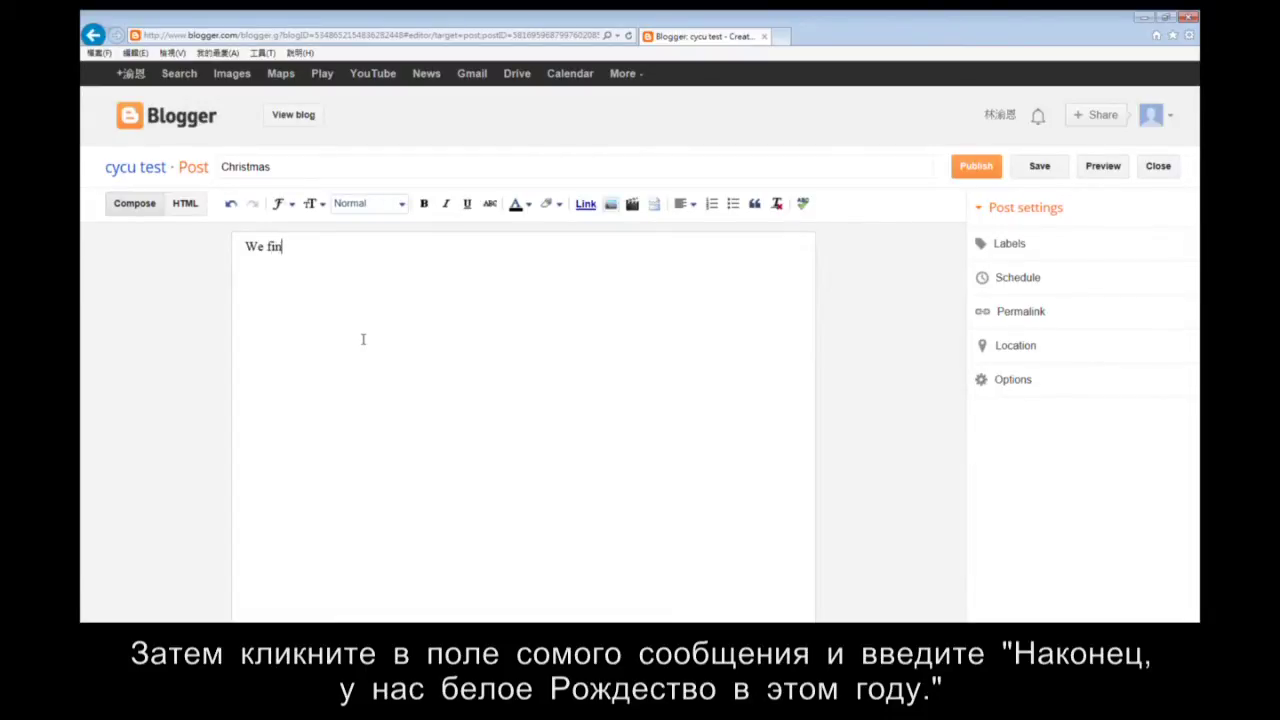
type("ally had a white Ch")
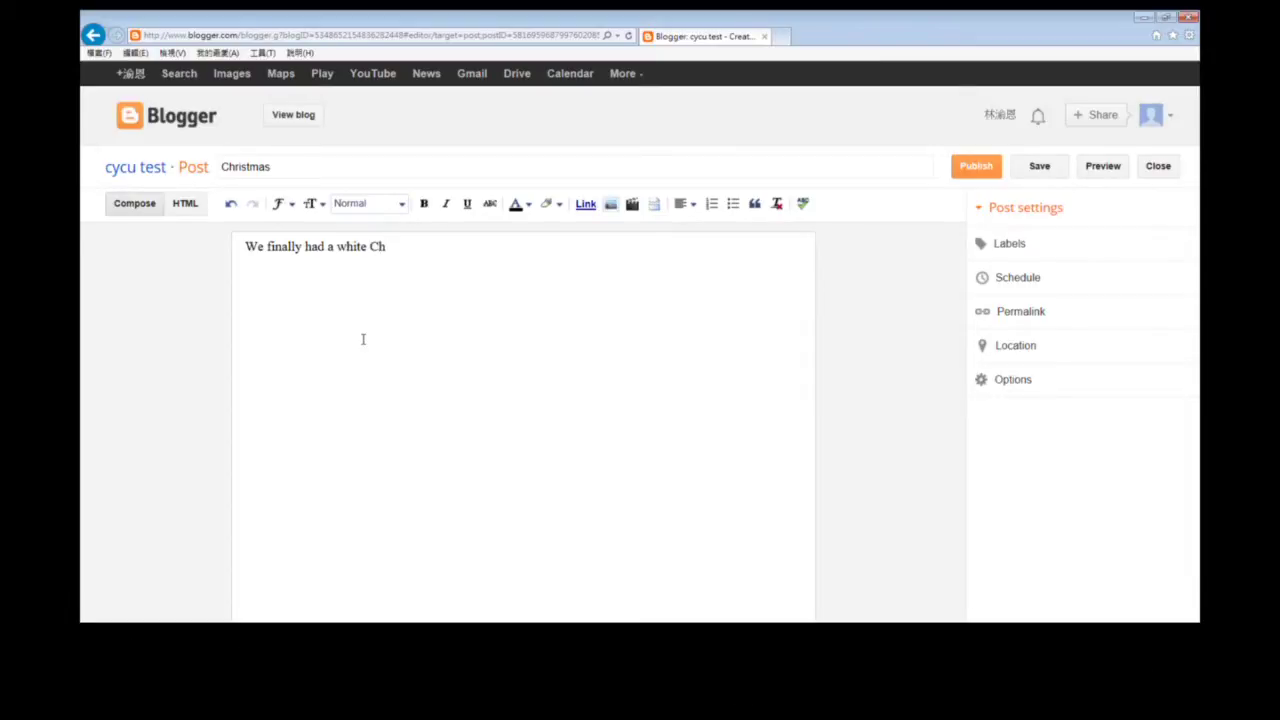
type("ristmas this year !")
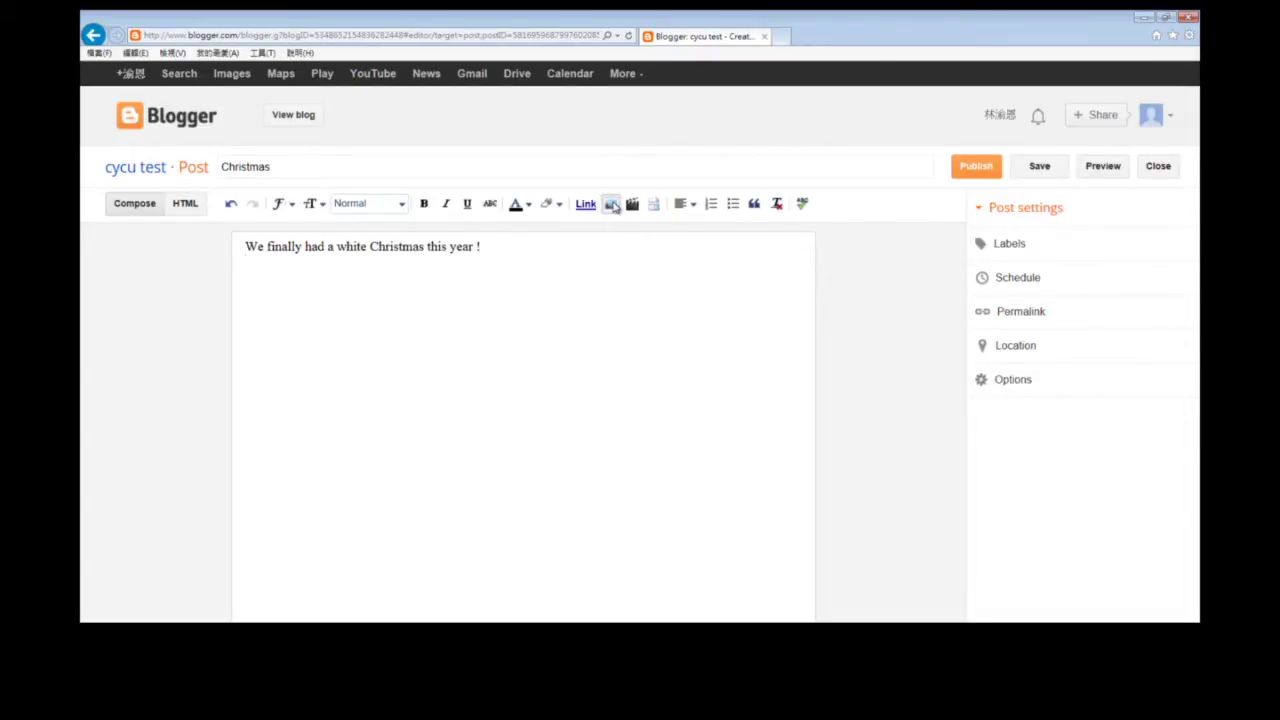
Upload christmas.jpg from the computer and add it to the post.
left_click(611, 204)
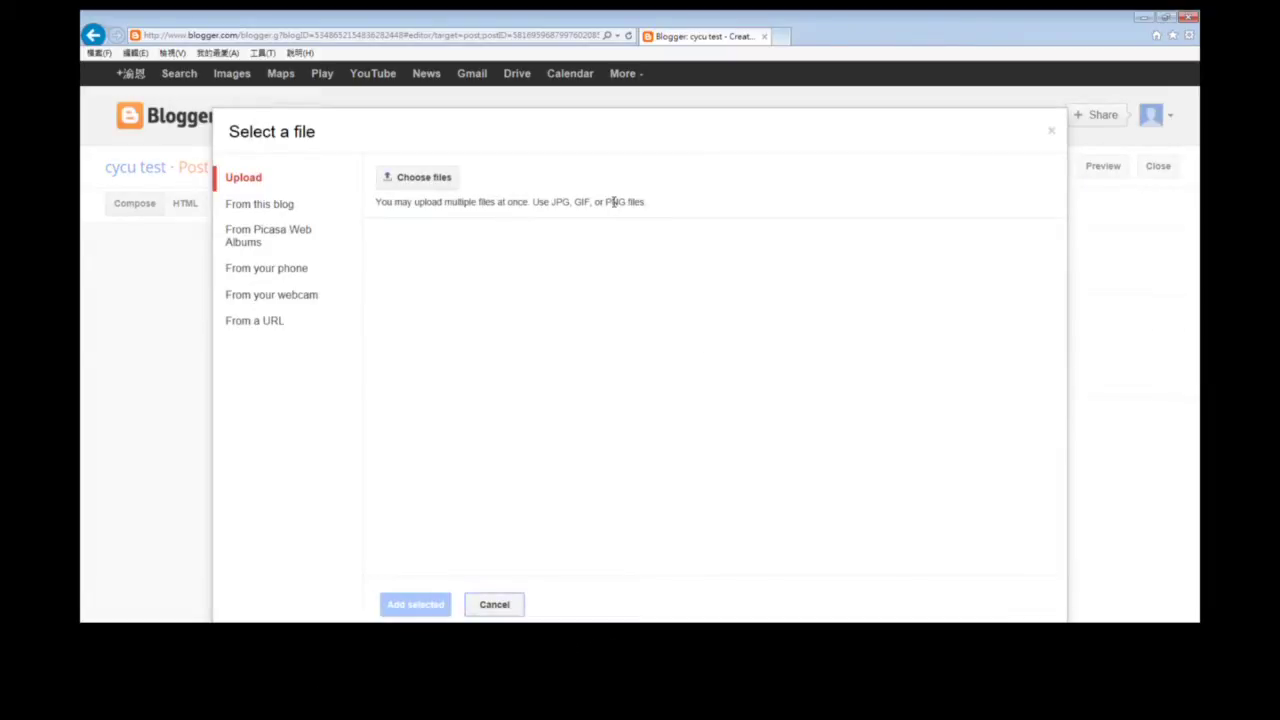
left_click(444, 185)
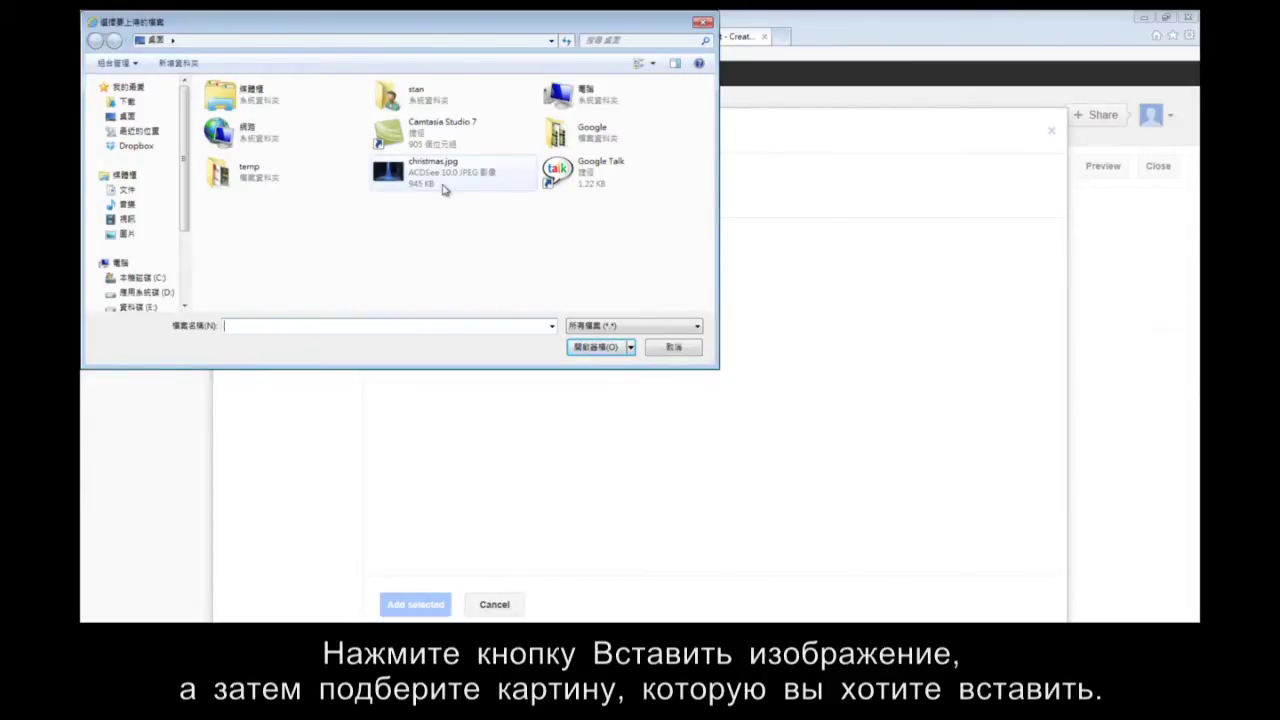
double_click(442, 188)
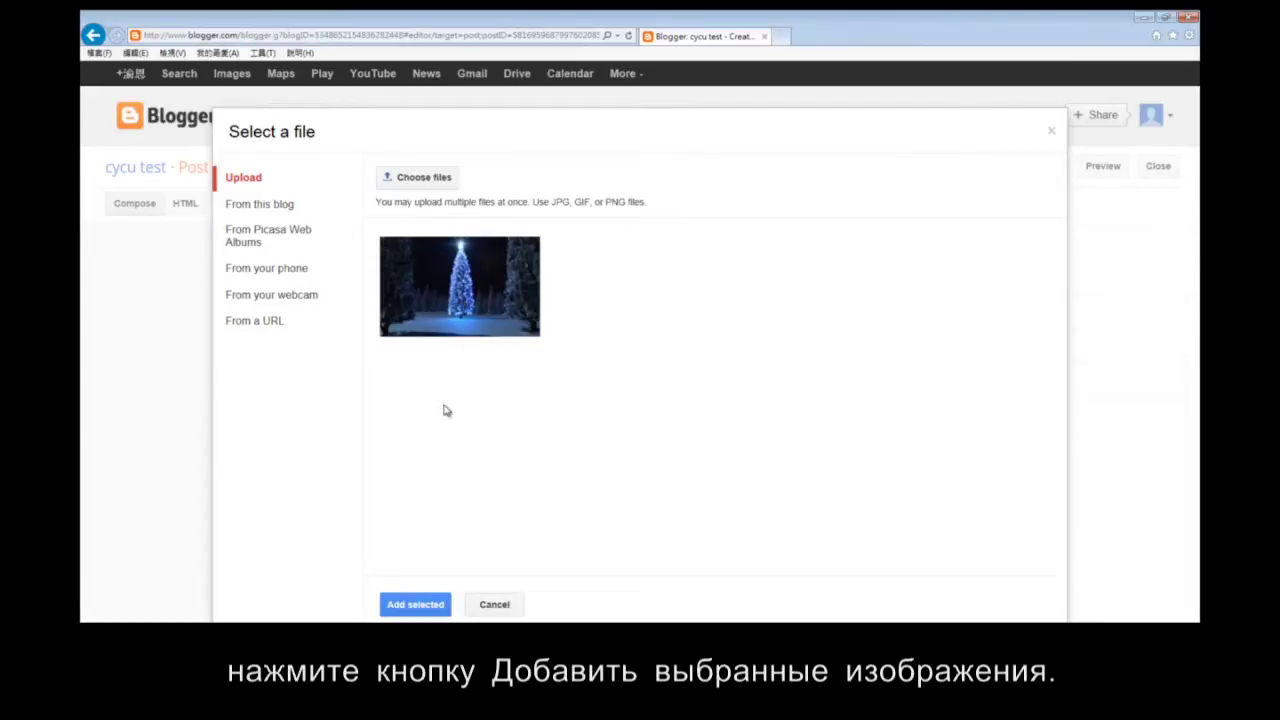
left_click(424, 608)
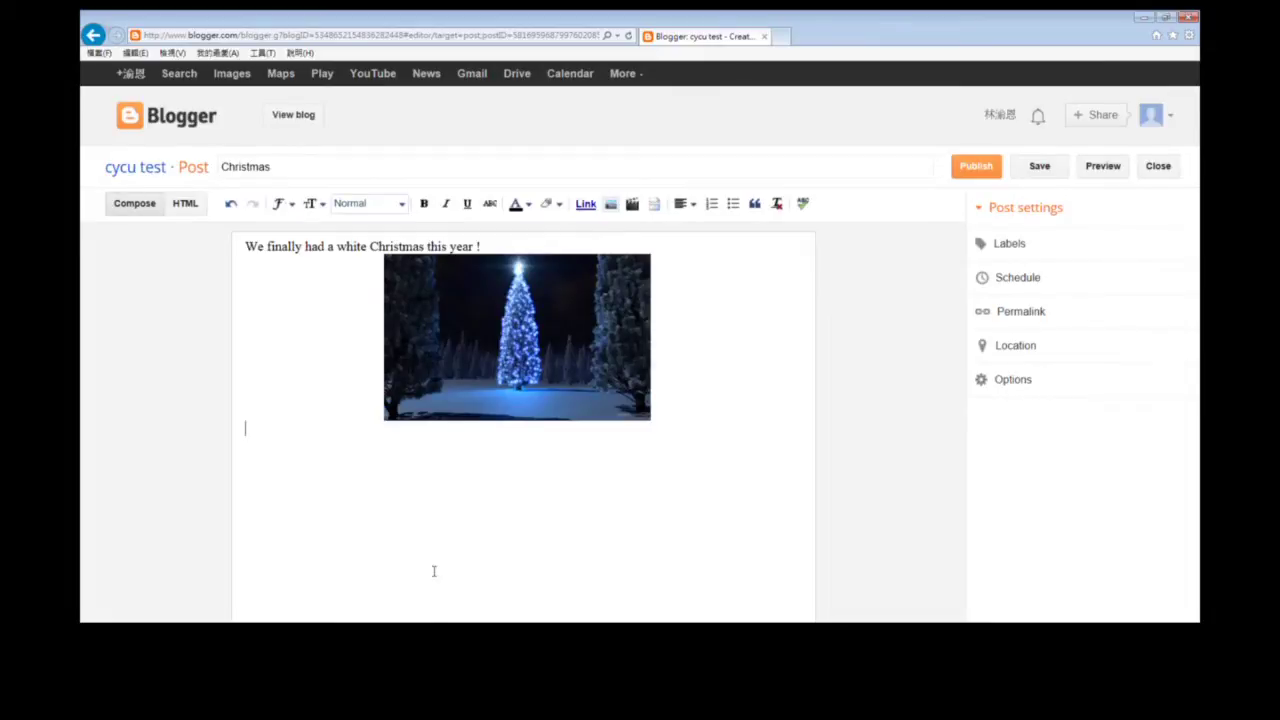
Make the tree picture Small, left-aligned, with the caption 'Christmas'.
left_click(505, 370)
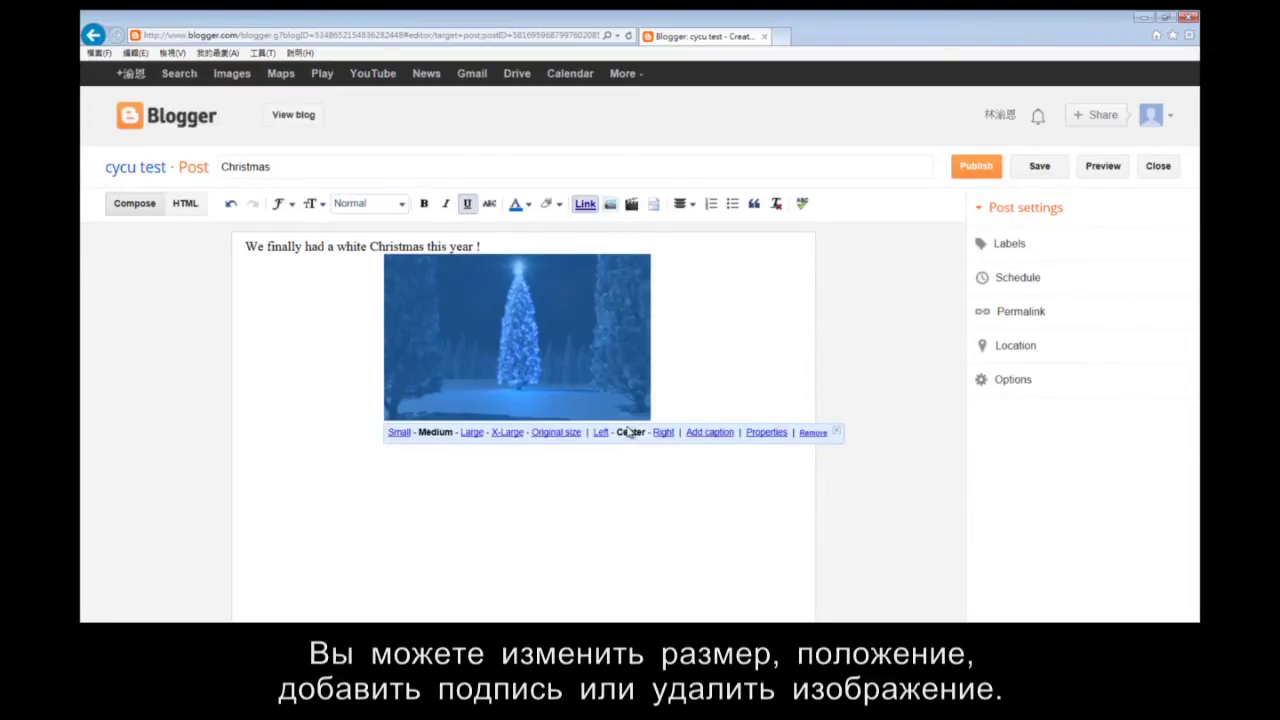
left_click(399, 432)
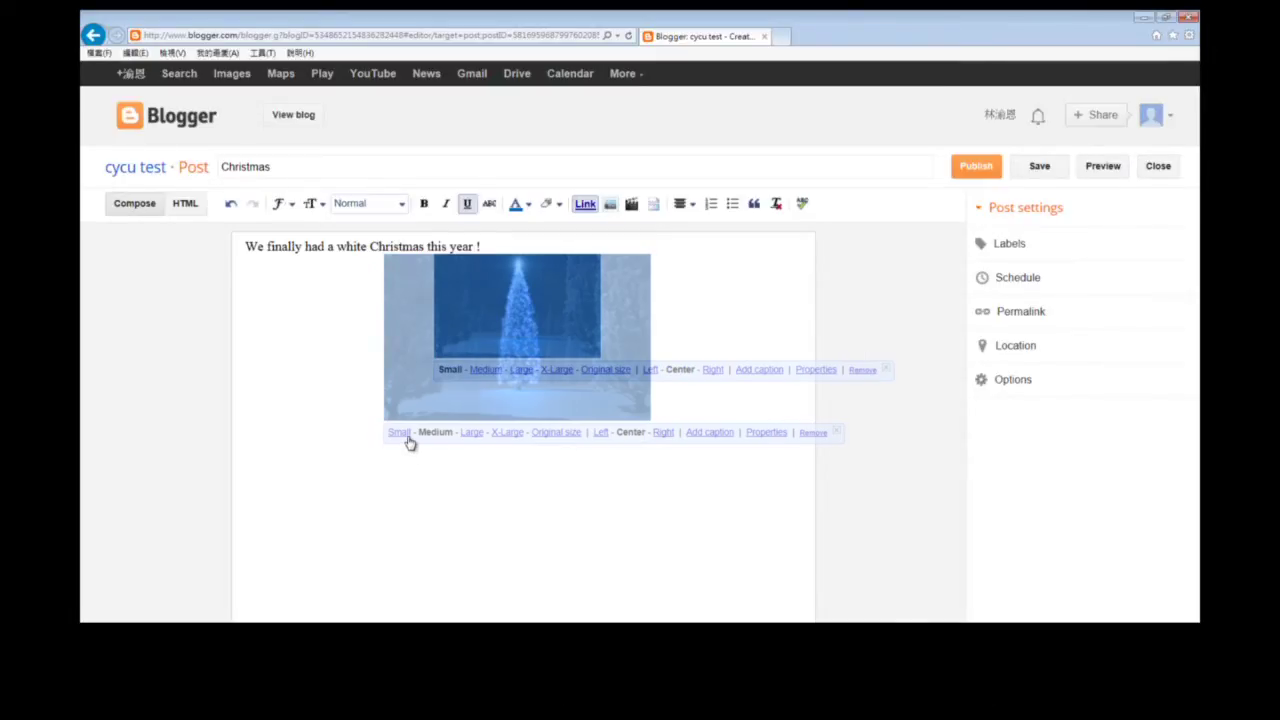
left_click(651, 373)
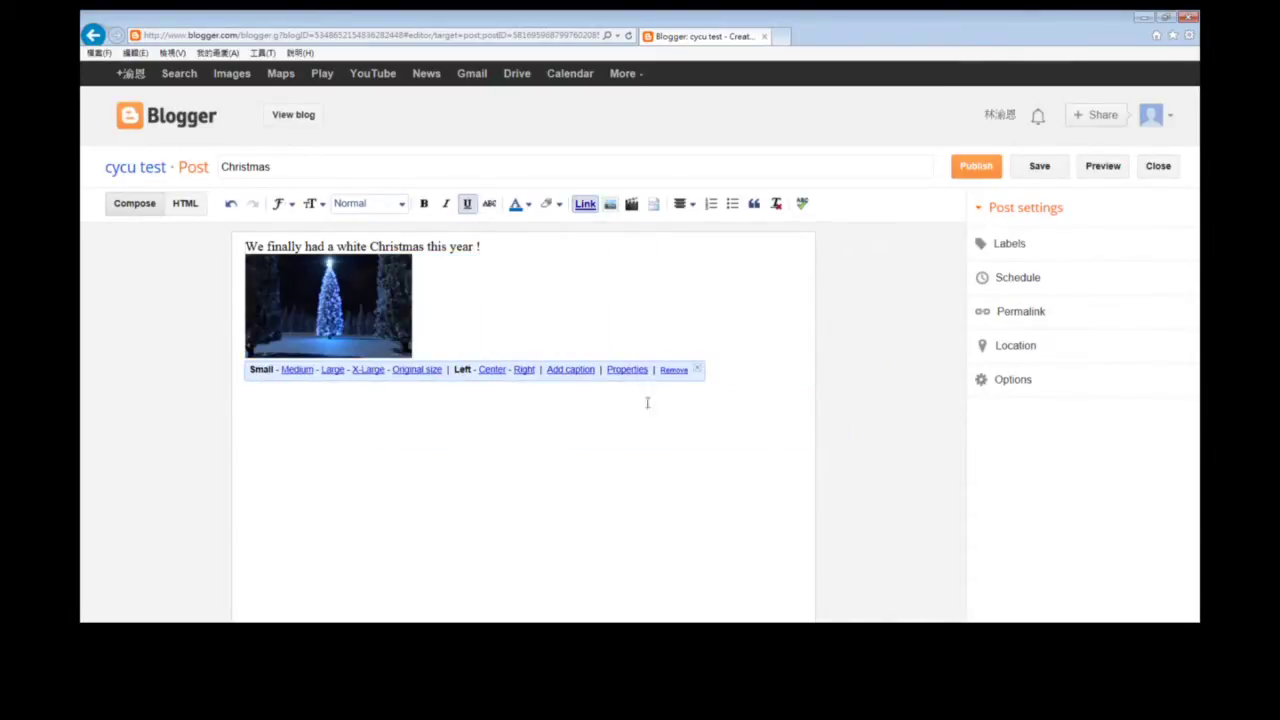
left_click(576, 370)
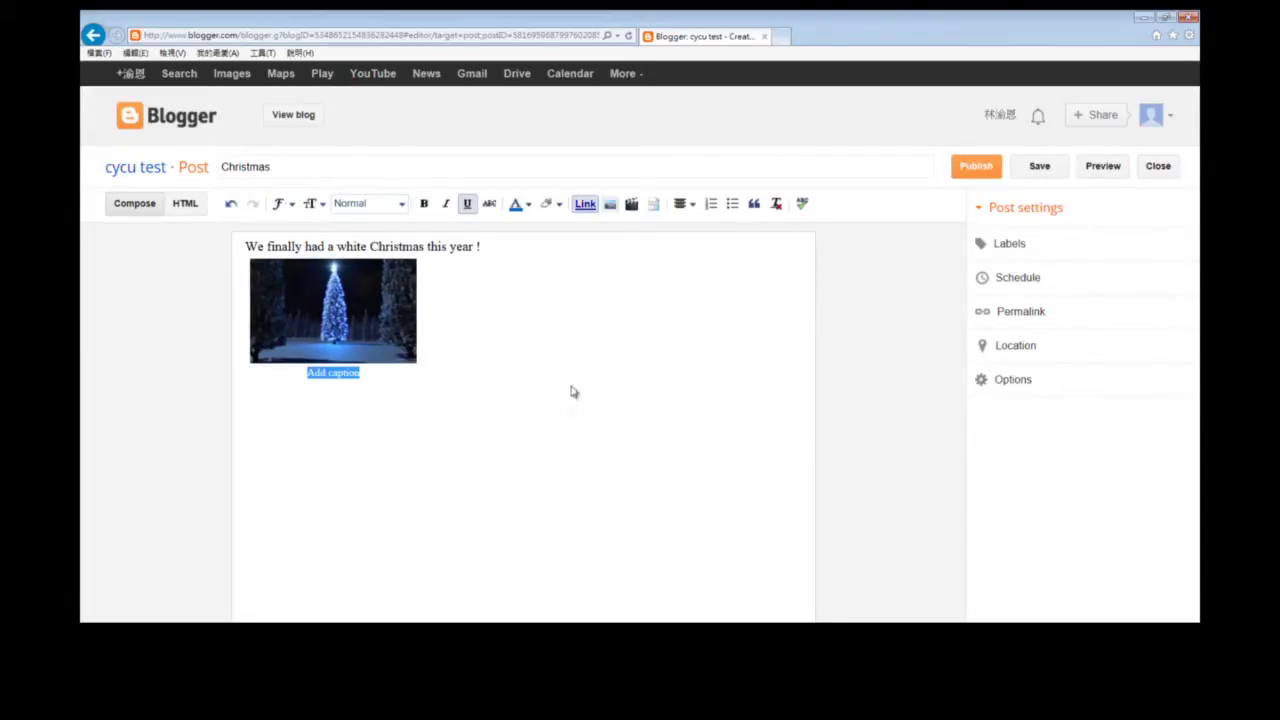
type("Chri")
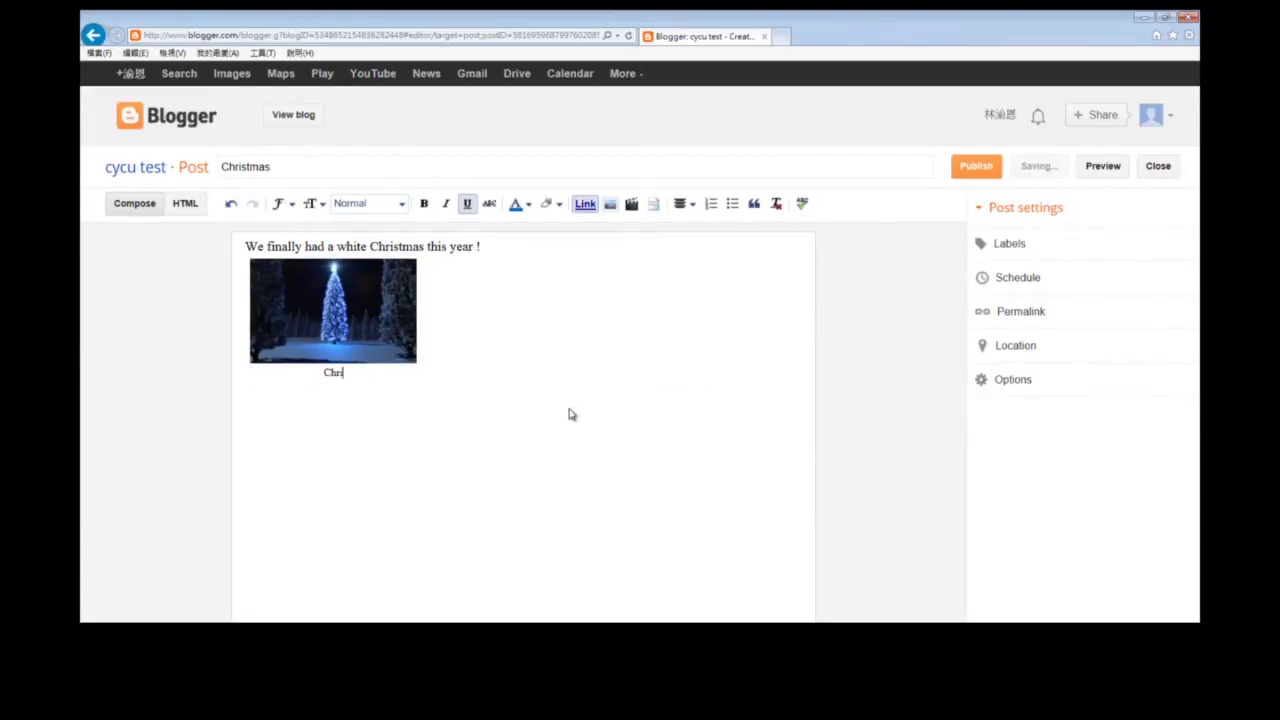
type("stmas")
left_click(345, 335)
left_click(414, 394)
left_click(367, 324)
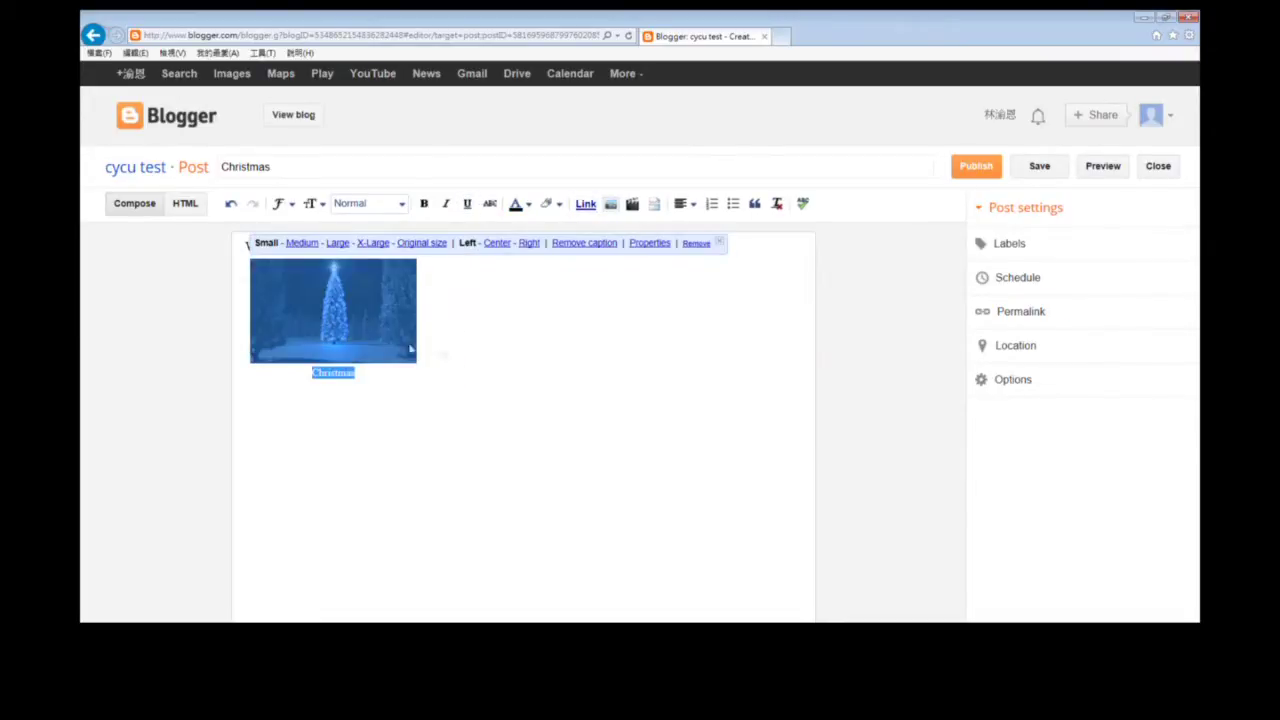
left_click(594, 343)
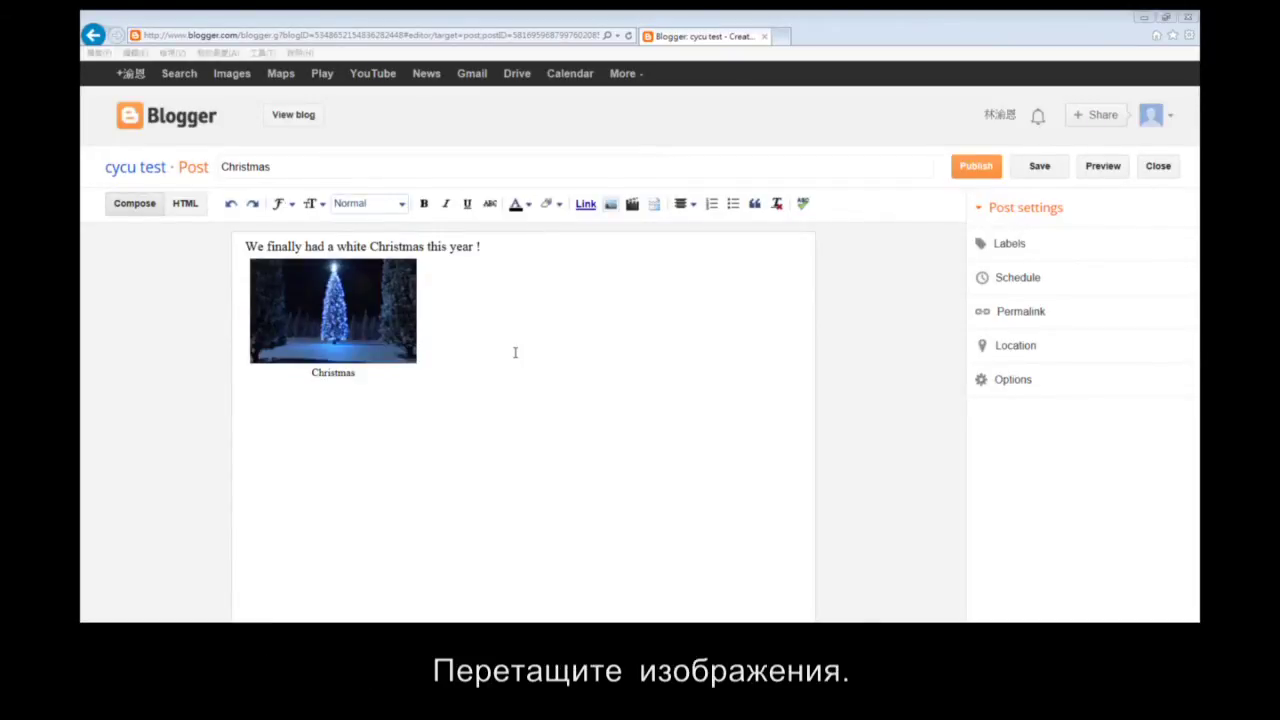
Drag the captioned tree picture until it sits centred on its own line below the sentence.
left_click_drag(355, 312, 292, 243)
left_click_drag(572, 262, 322, 356)
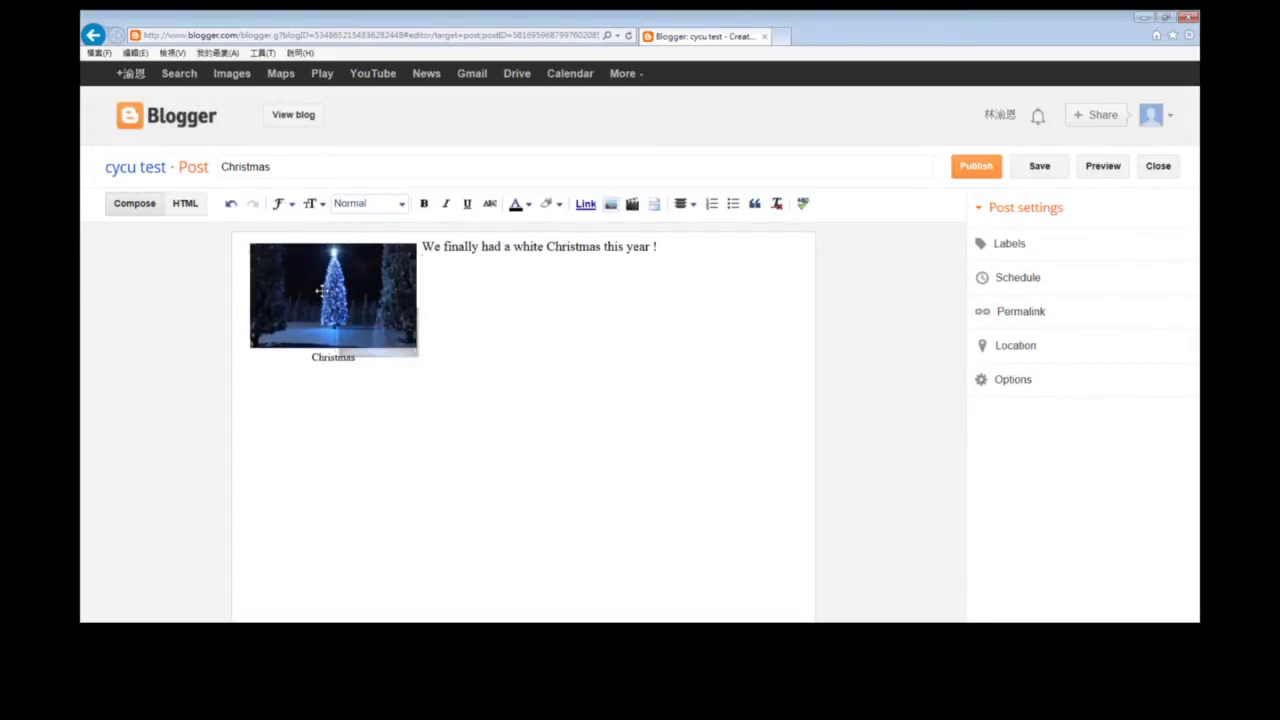
left_click(322, 292)
left_click(510, 398)
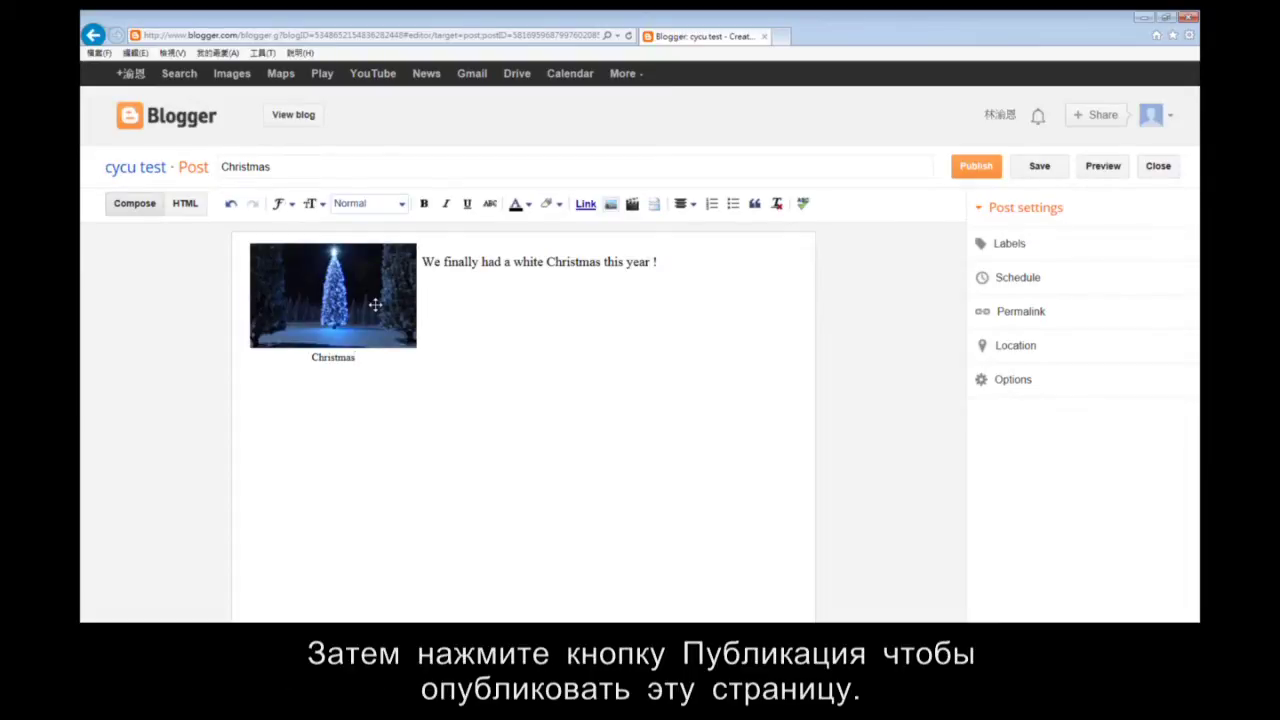
left_click_drag(375, 304, 505, 300)
left_click(515, 333)
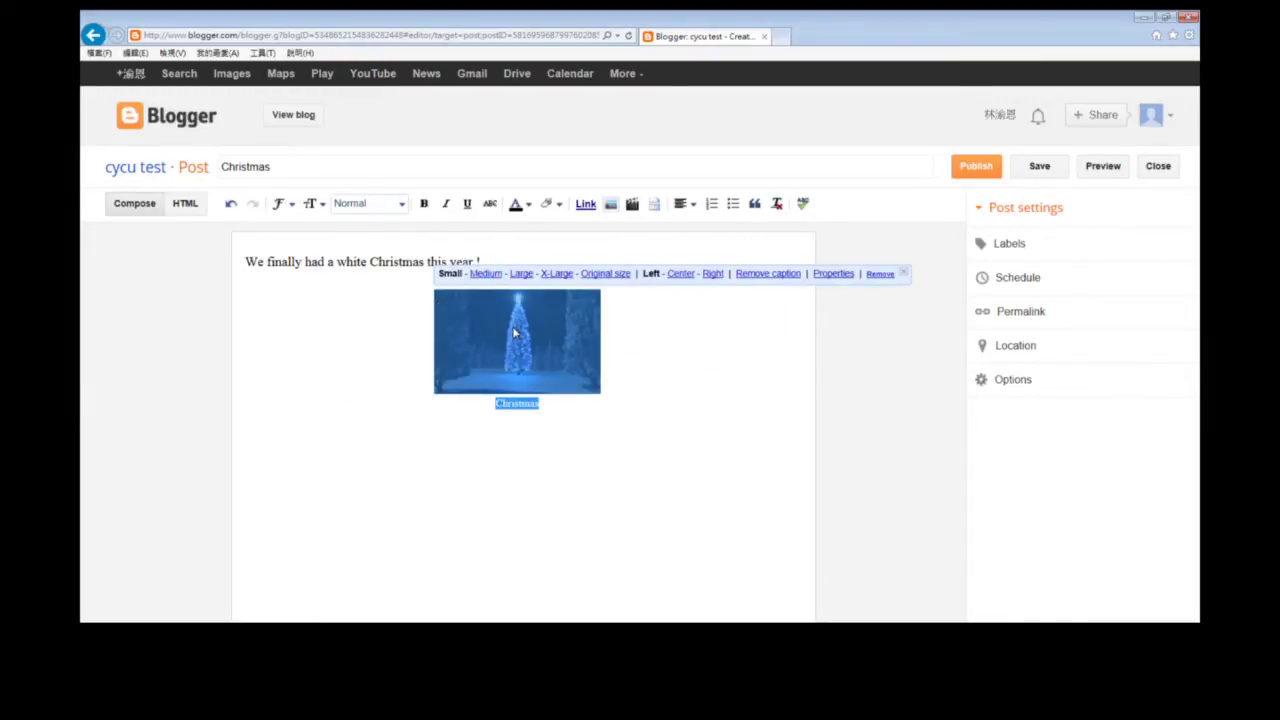
left_click(383, 360)
left_click_drag(443, 337, 278, 321)
left_click(278, 321)
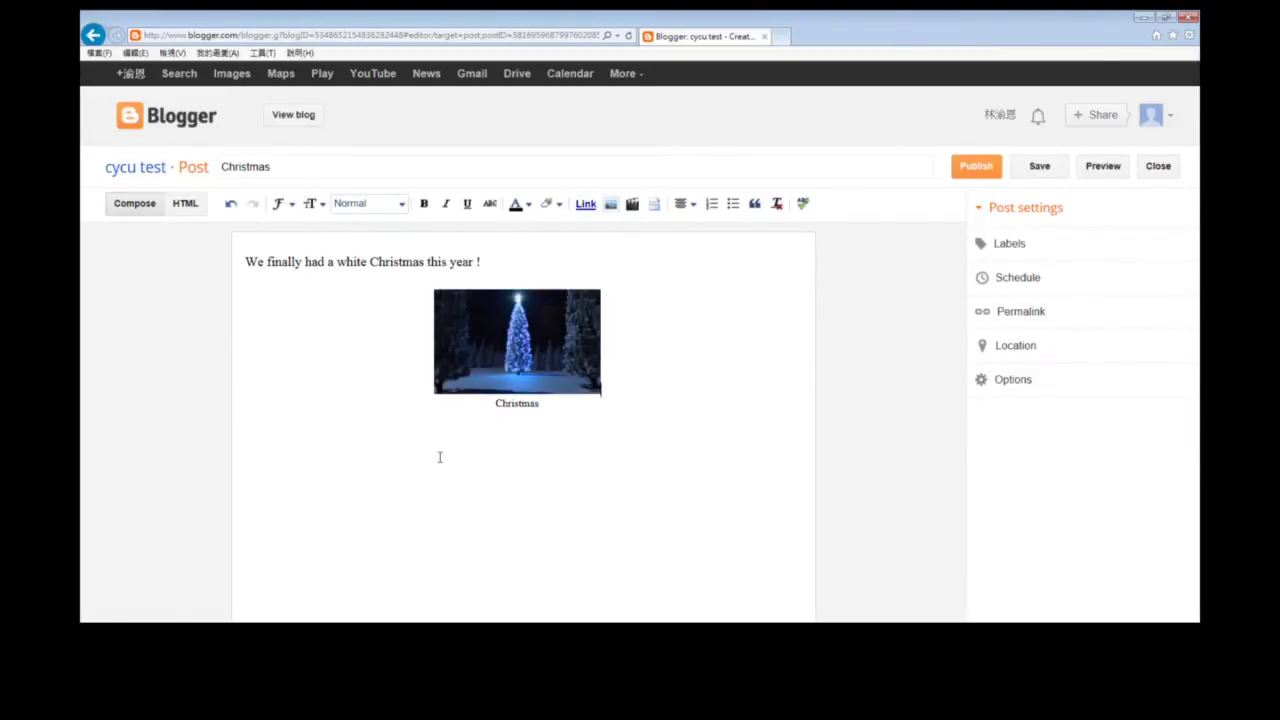
Publish the Christmas post without sharing to Google+, and open it.
left_click(978, 168)
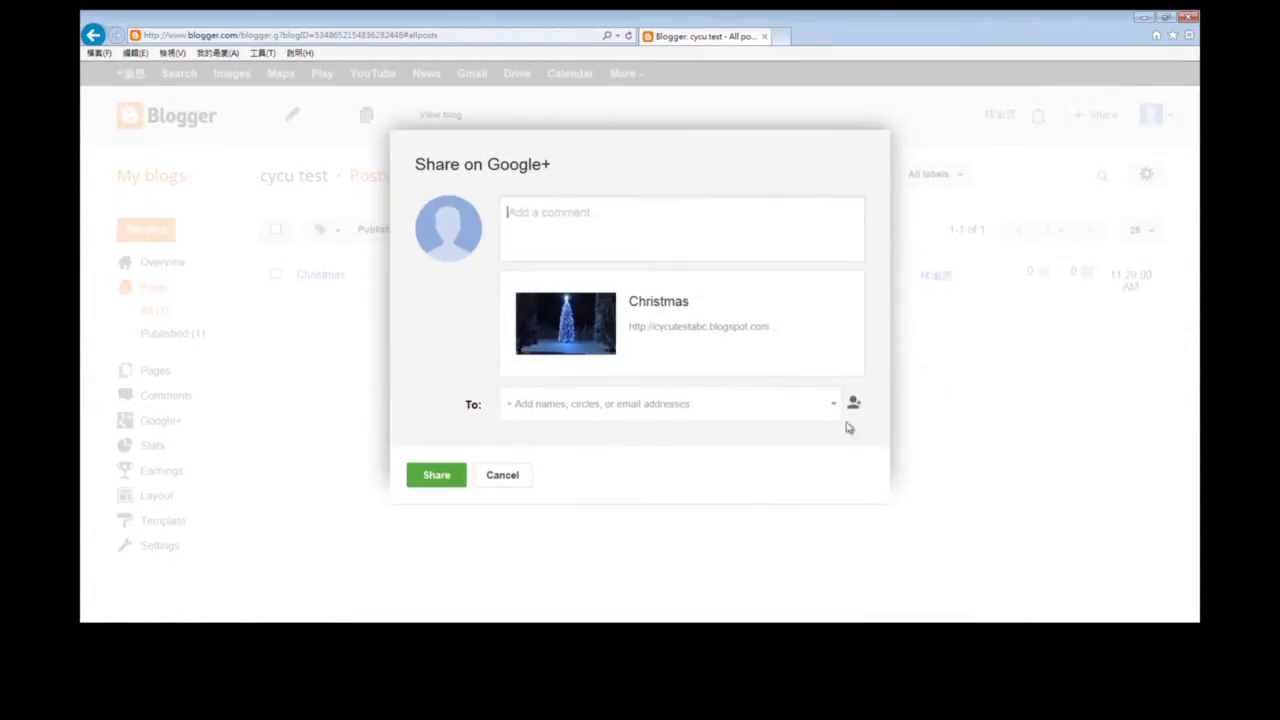
left_click(506, 482)
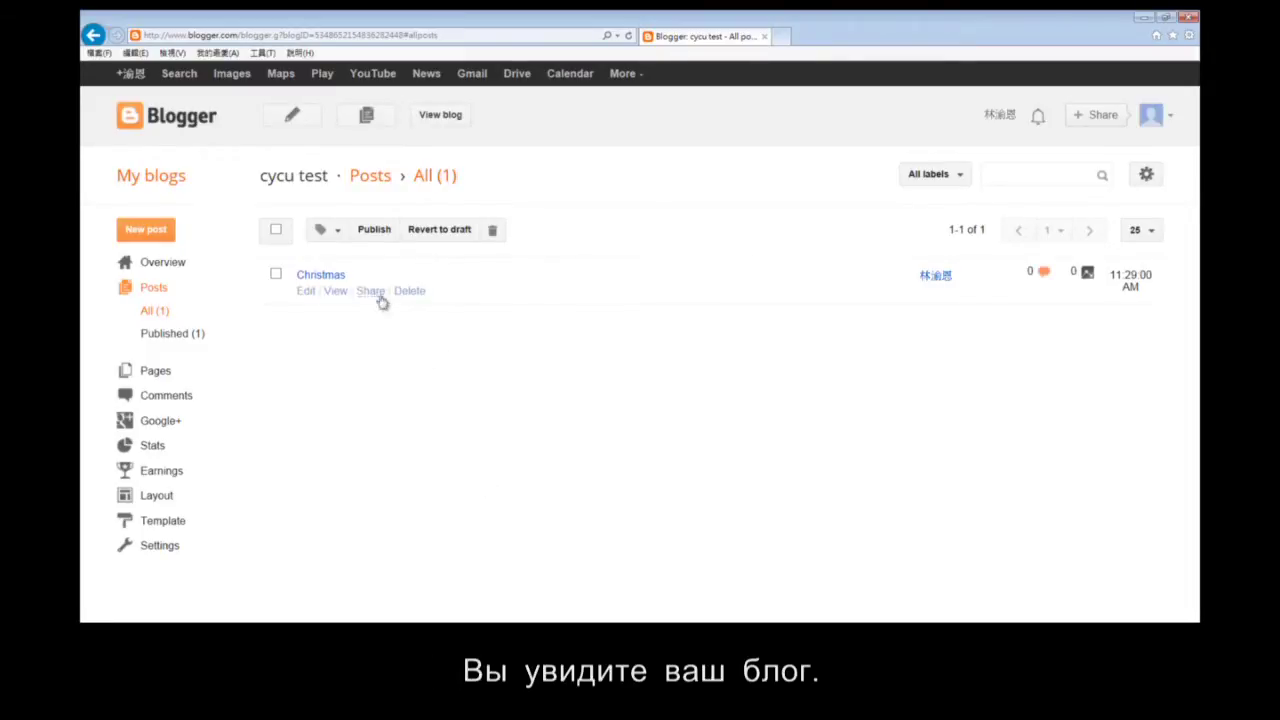
left_click(330, 275)
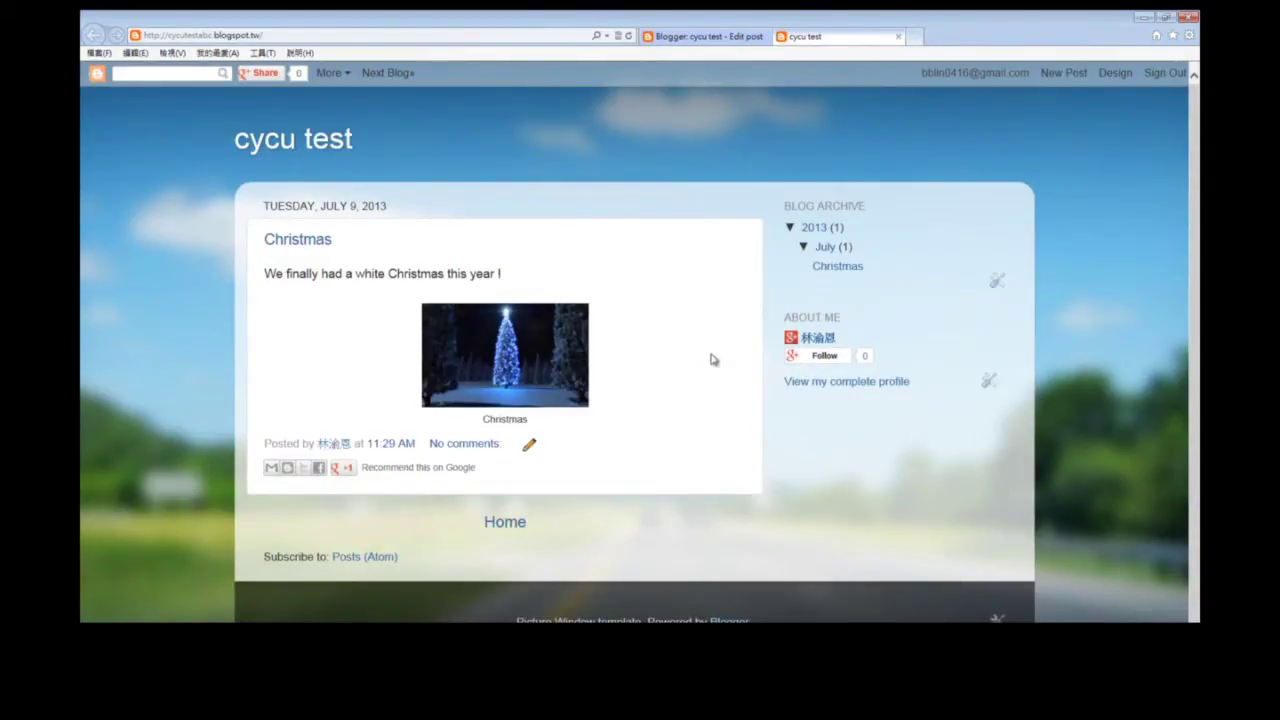
Sign out of the Blogger account from the blog's top navbar.
left_click(1165, 72)
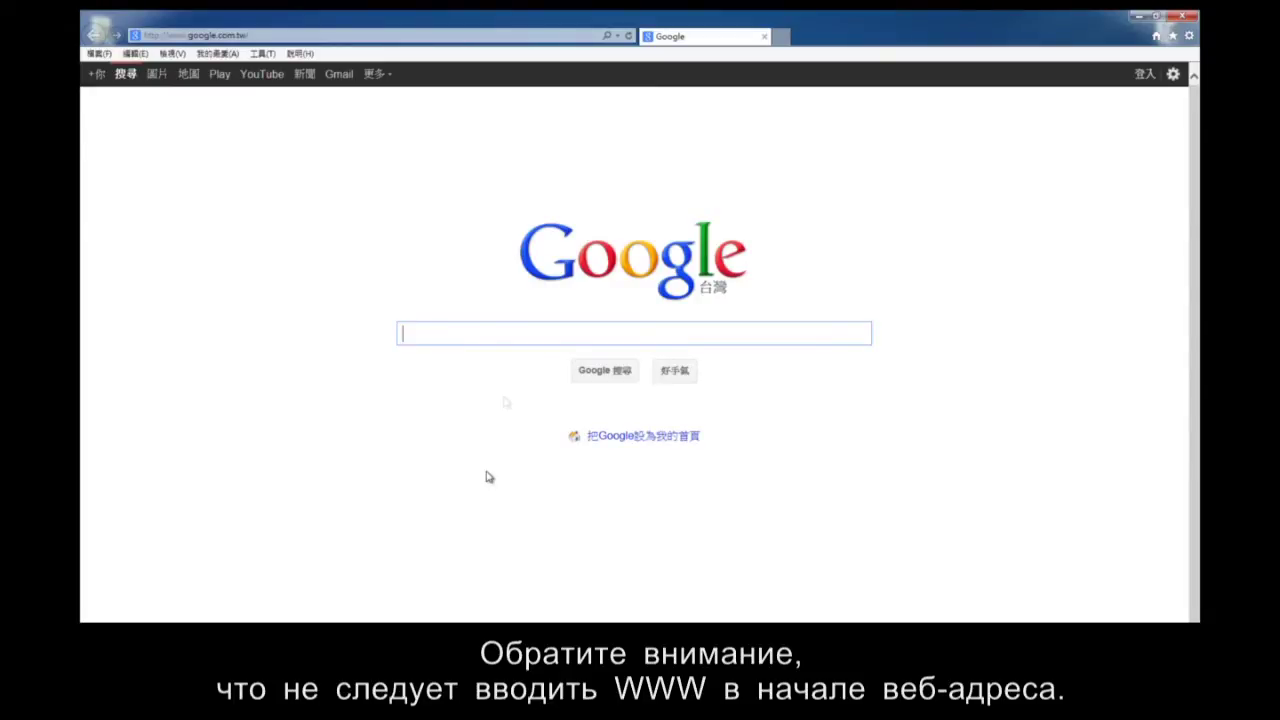
Load cycutestabc.blogspot.tw in Internet Explorer and begin signing in from the blog.
left_click(436, 35)
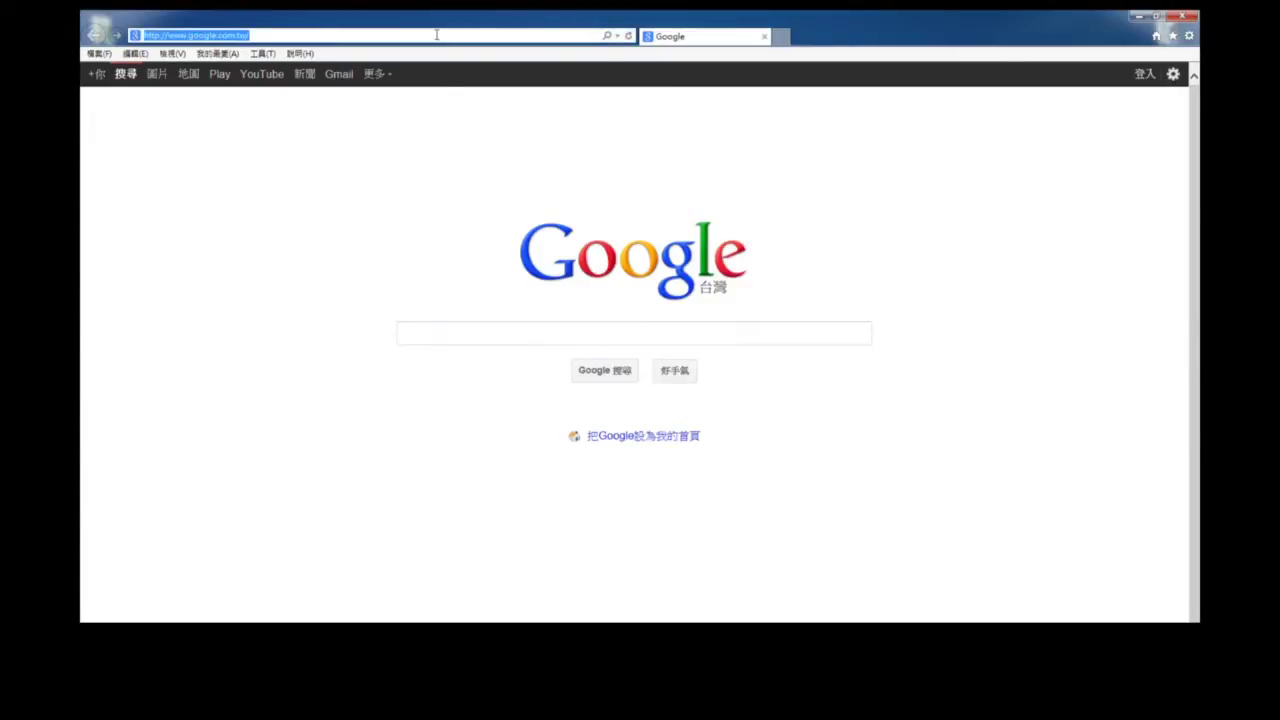
type("http://cycutestabc.blogspot.tw/")
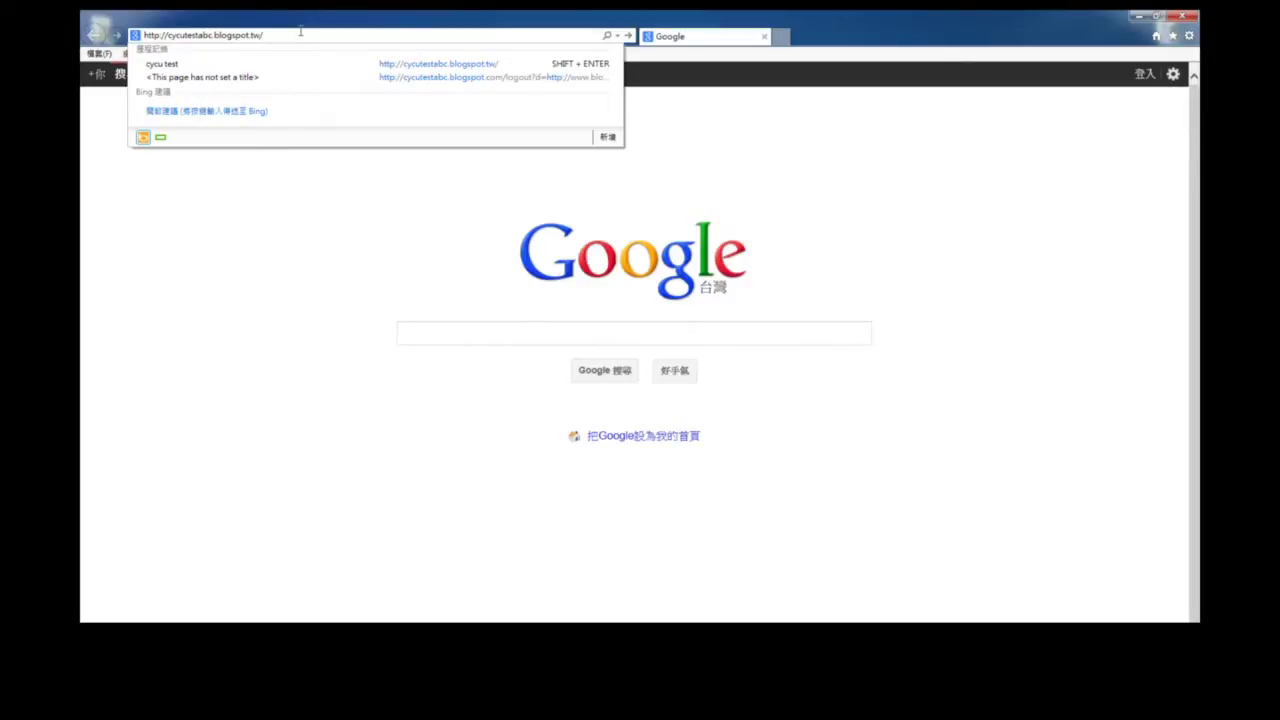
key("Return")
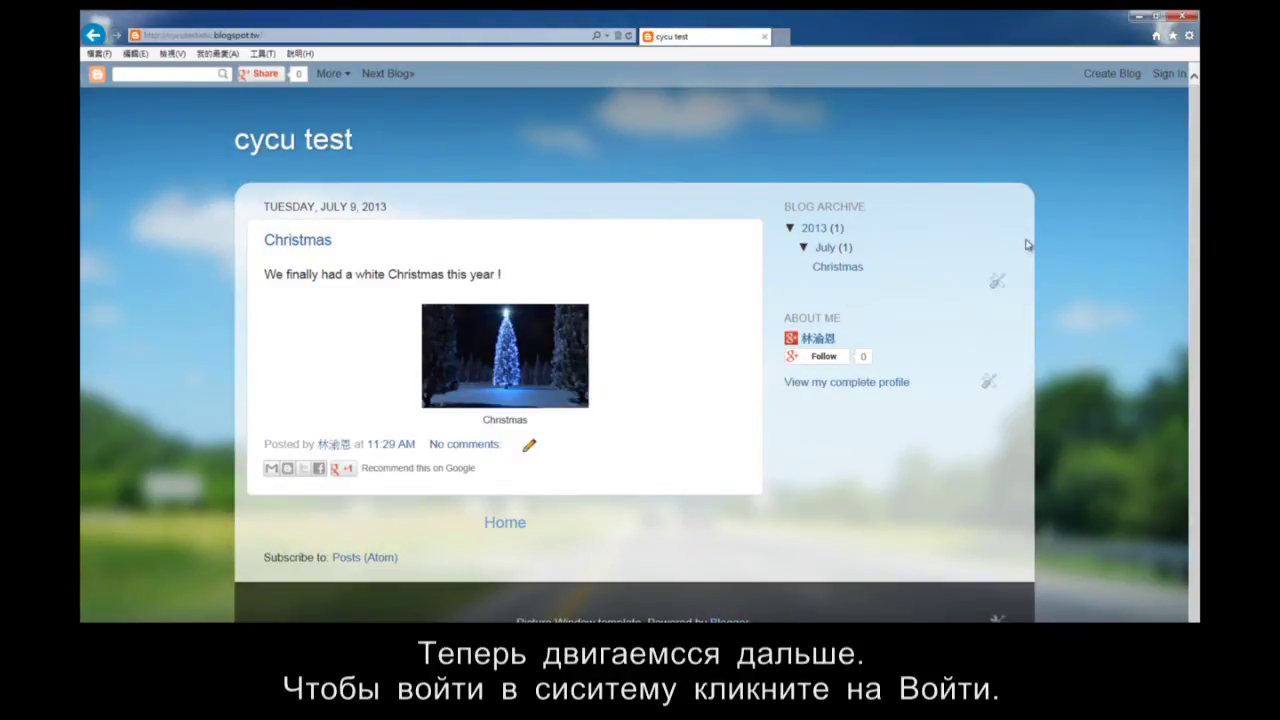
left_click(1176, 77)
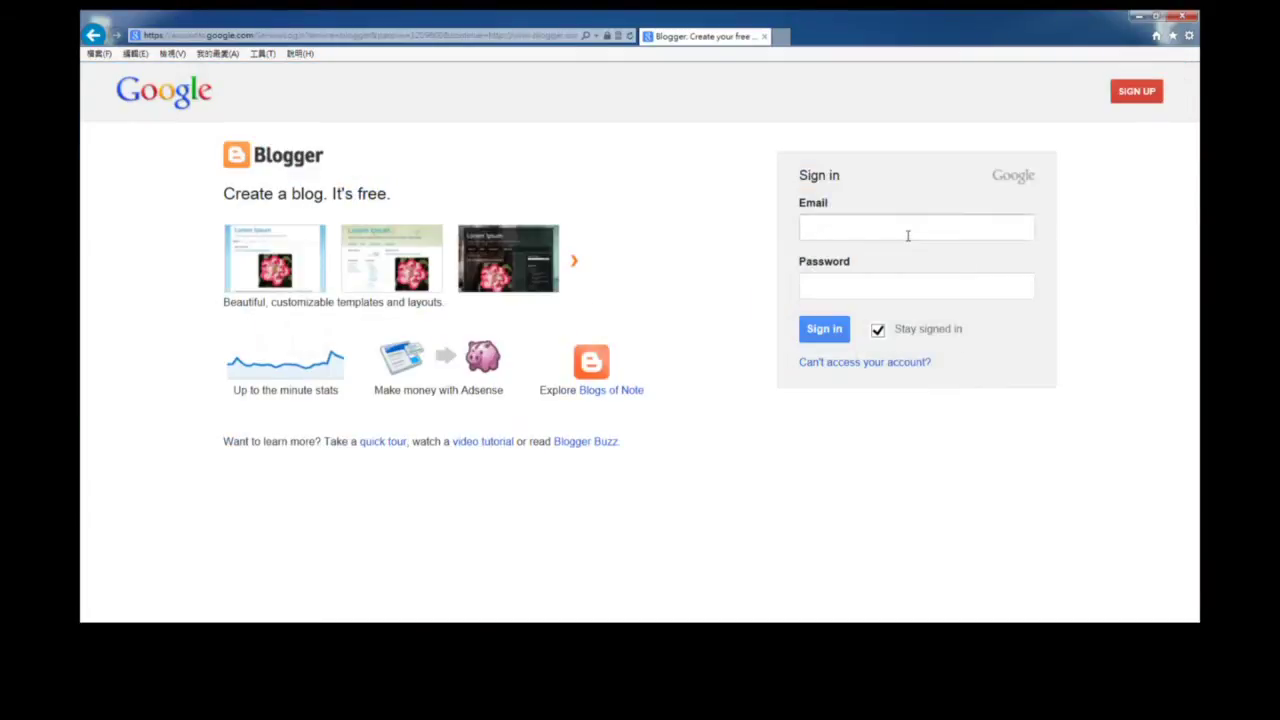
Sign back in to Blogger using the saved account's autocompleted credentials.
left_click(908, 235)
left_click(907, 235)
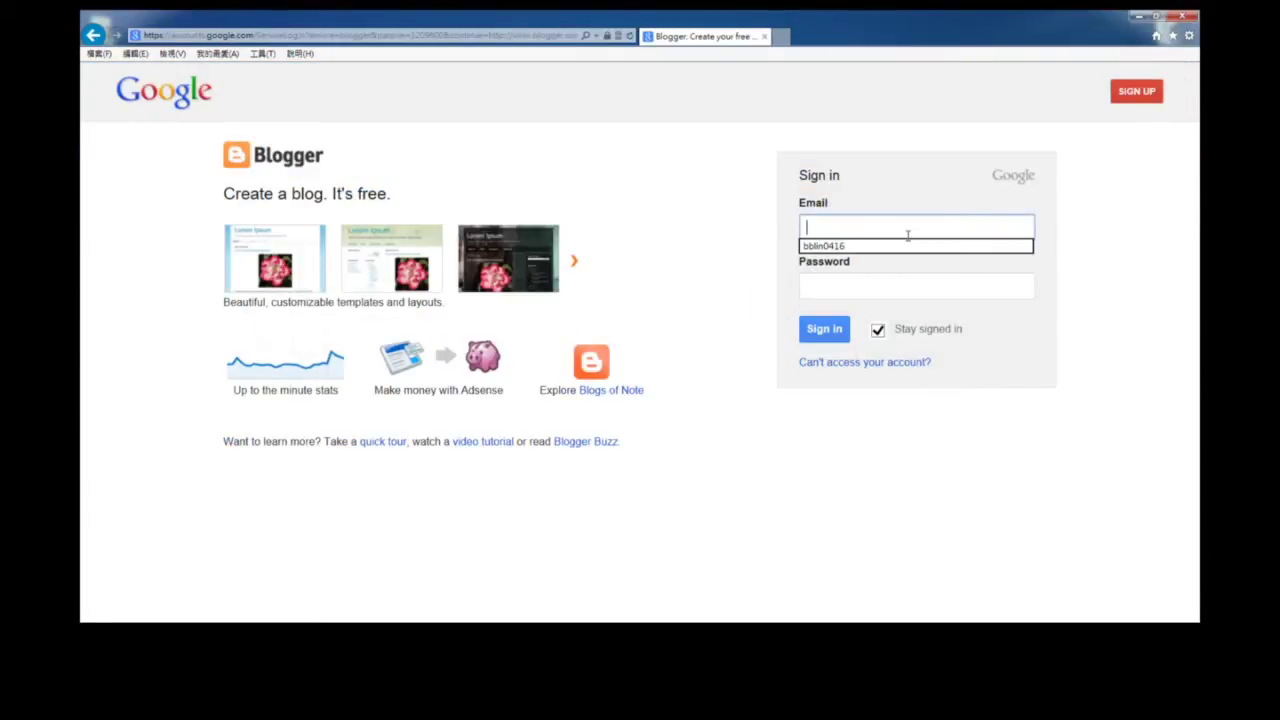
left_click(906, 248)
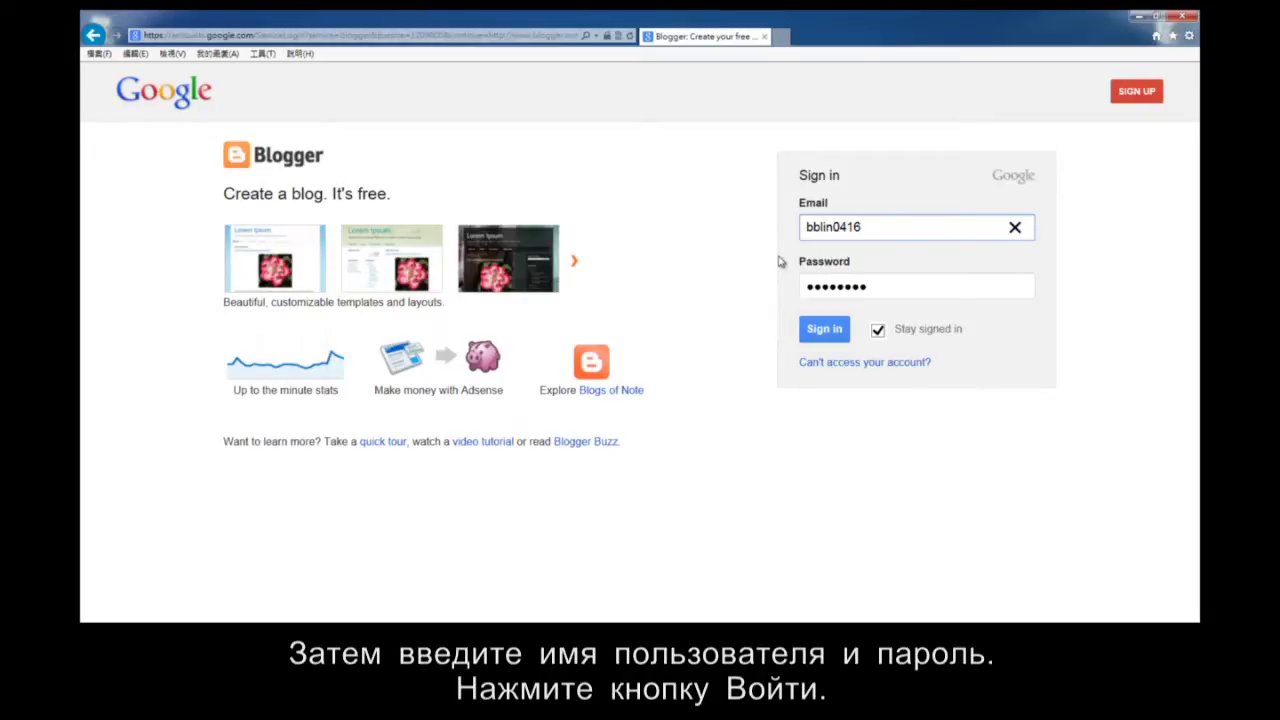
left_click(830, 331)
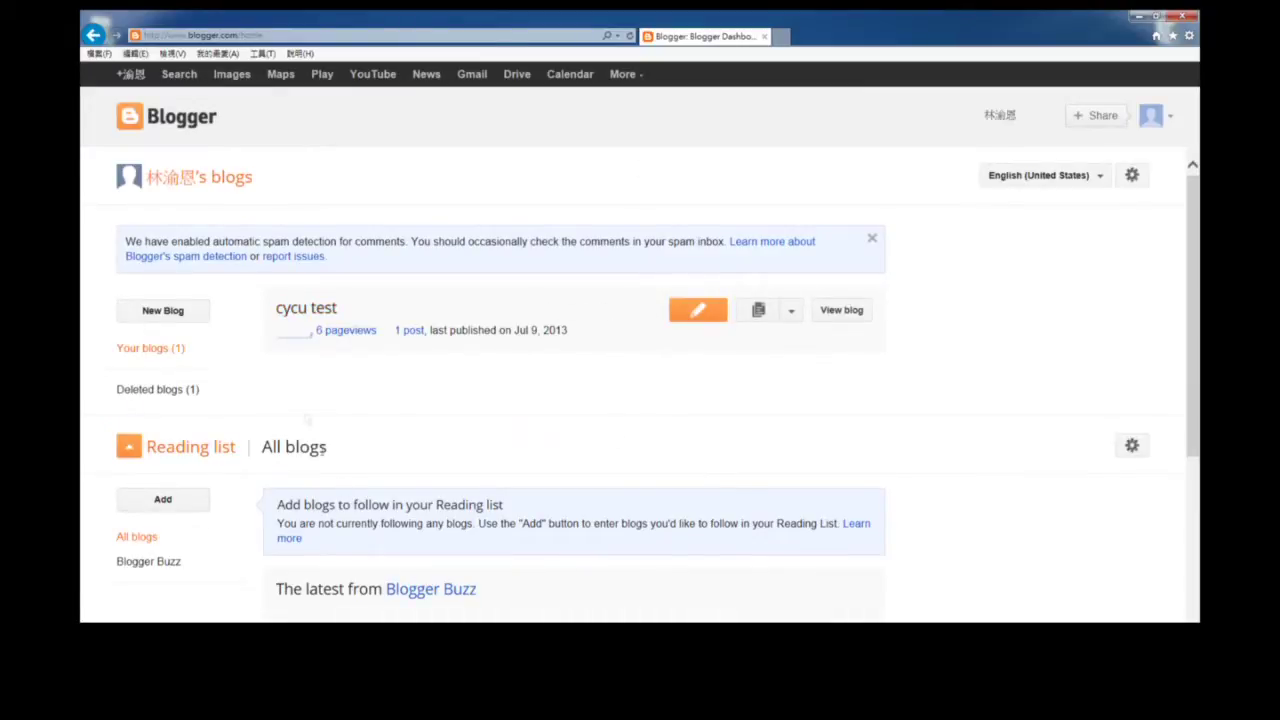
Review the cycu test blog and the Christmas post's editor, then begin a New Post.
left_click(306, 308)
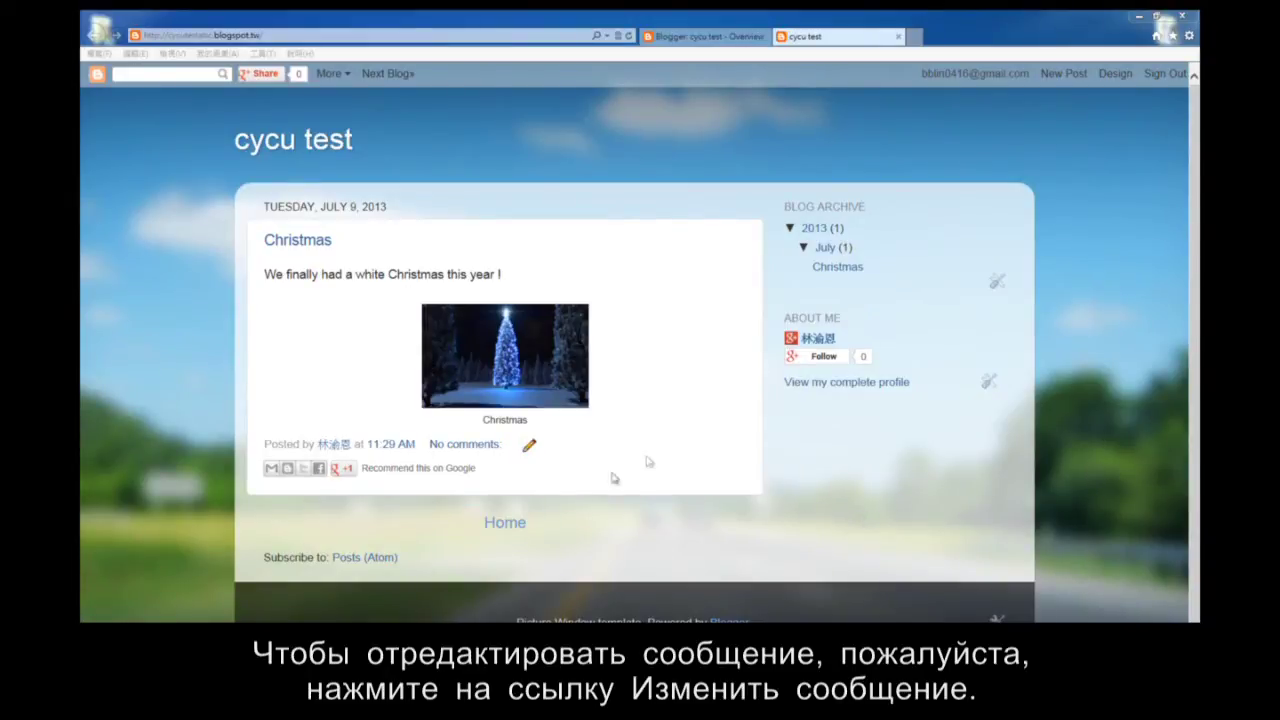
left_click(533, 450)
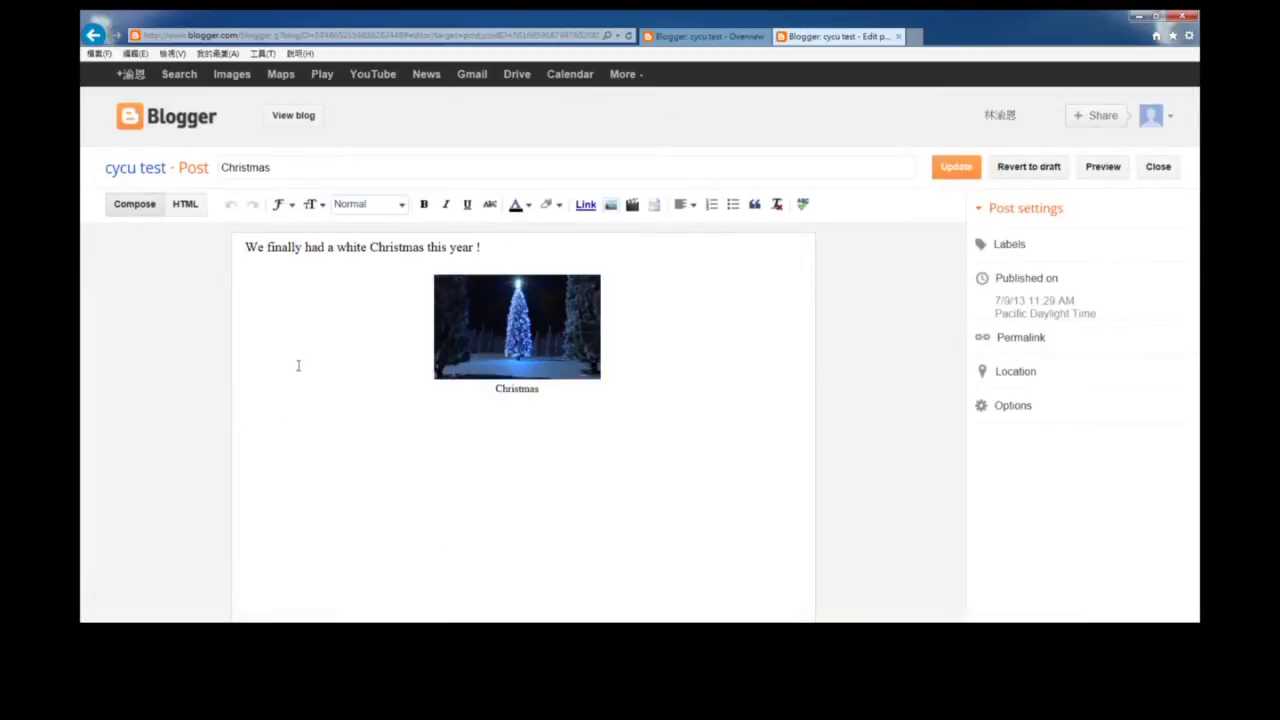
left_click(96, 36)
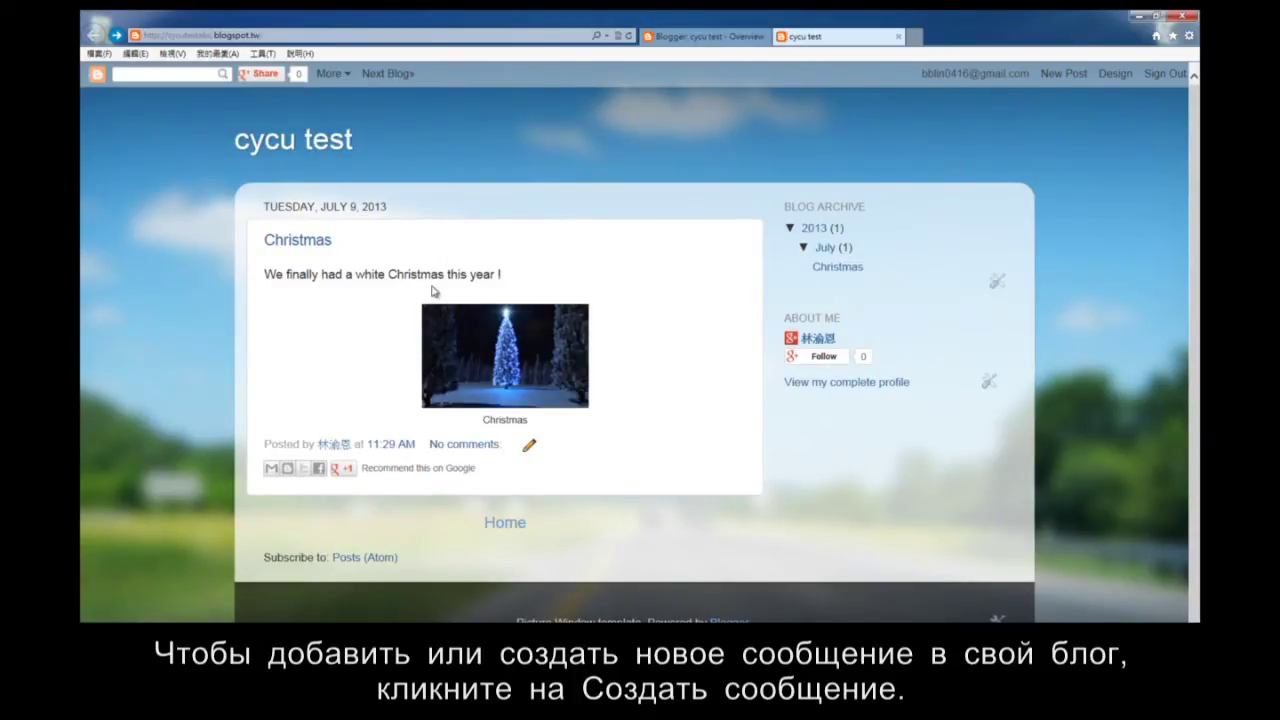
left_click(1063, 74)
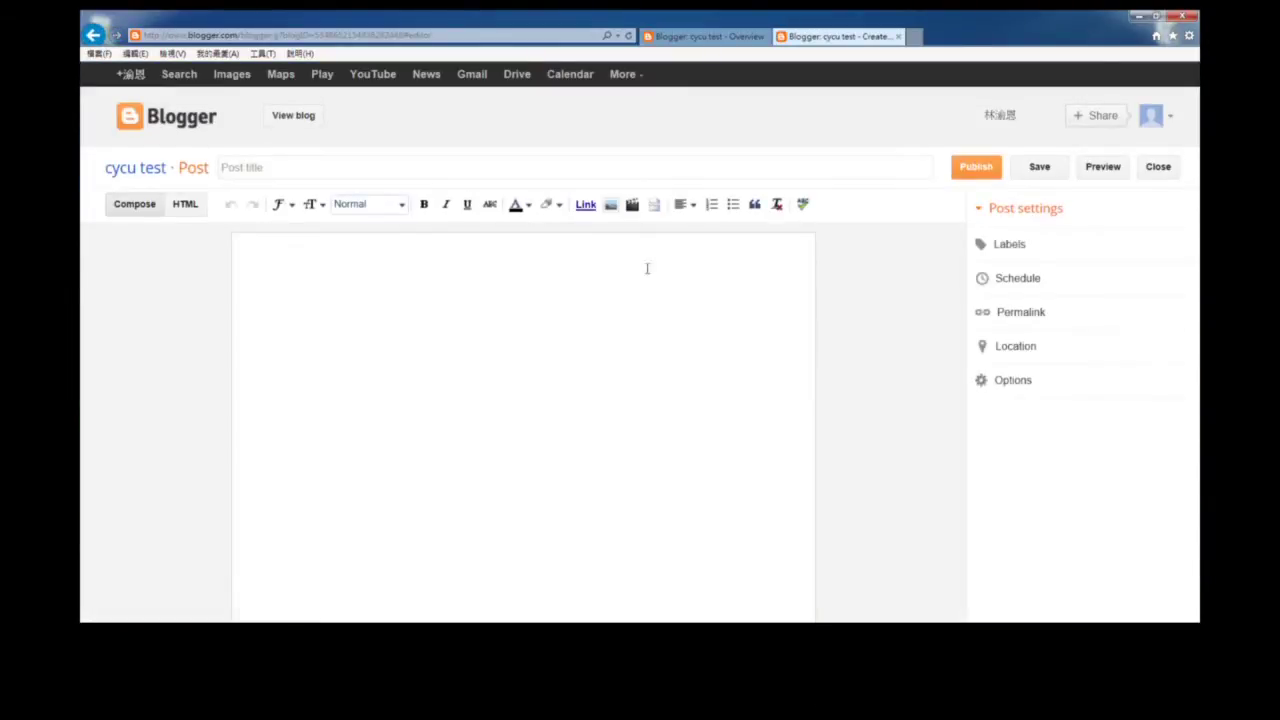
Title the new post 'test2' and write the body 'This is a test for blogger.'.
left_click(263, 174)
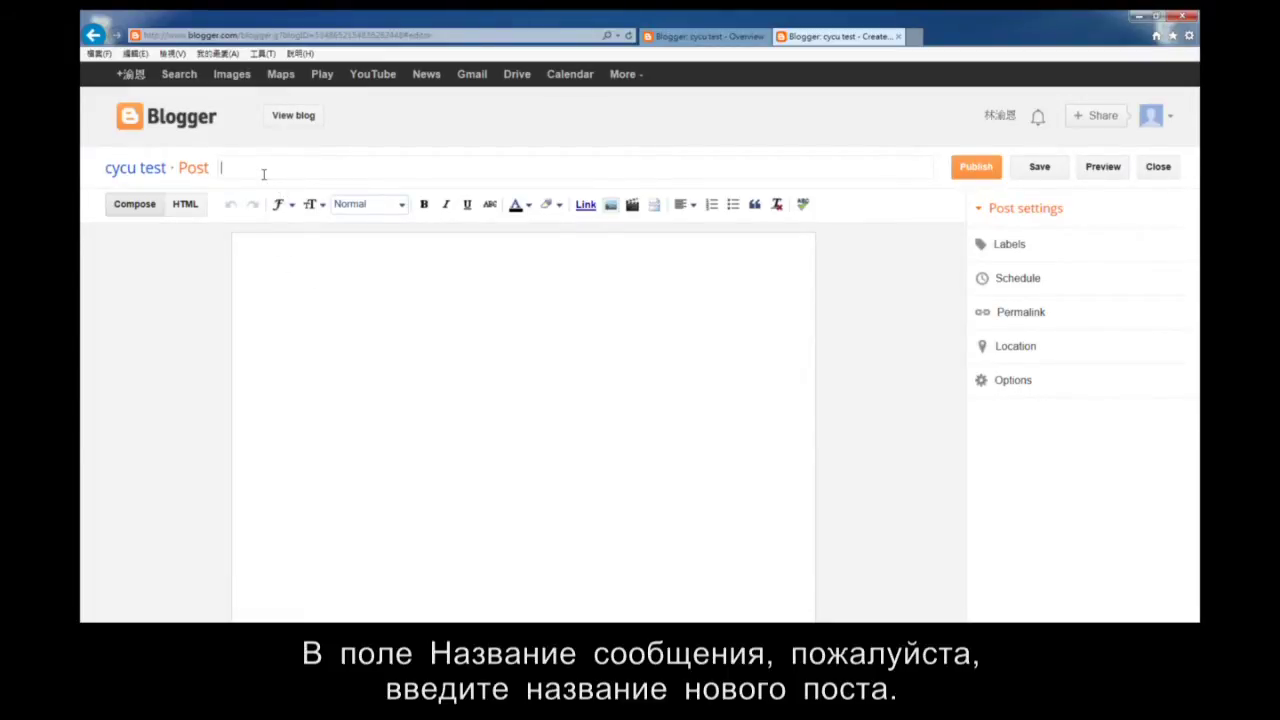
type("test2")
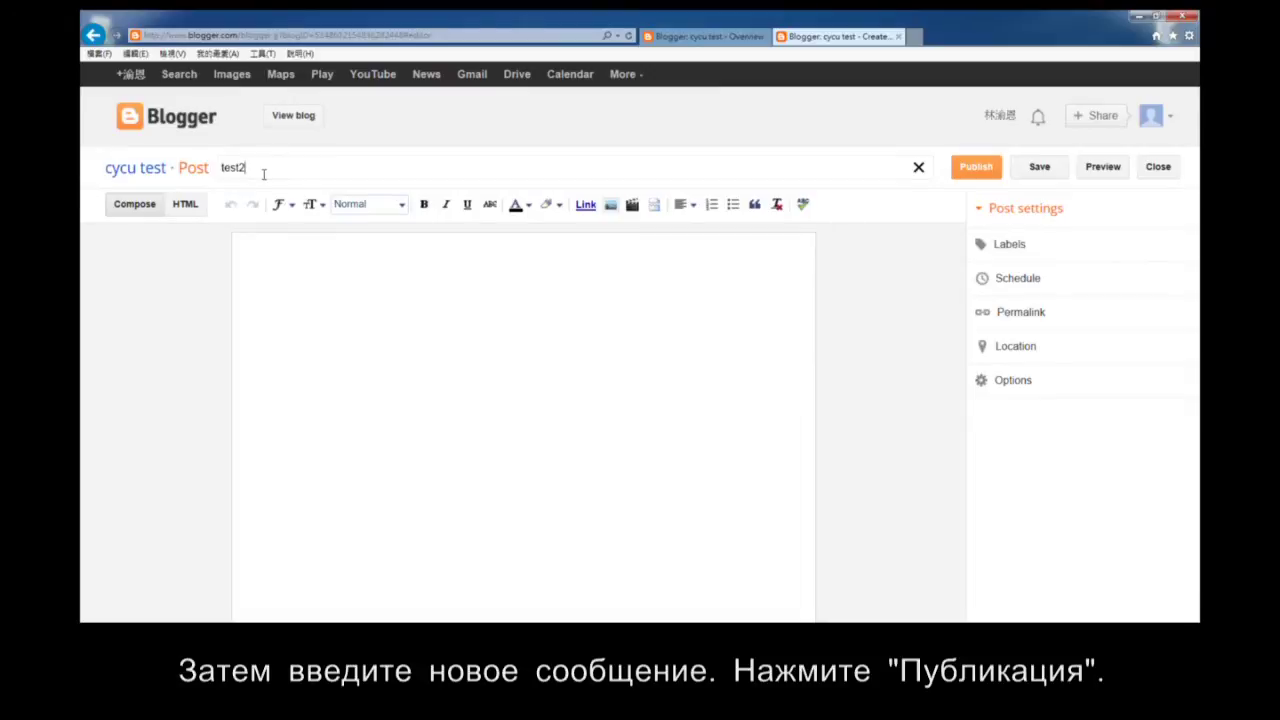
left_click(304, 290)
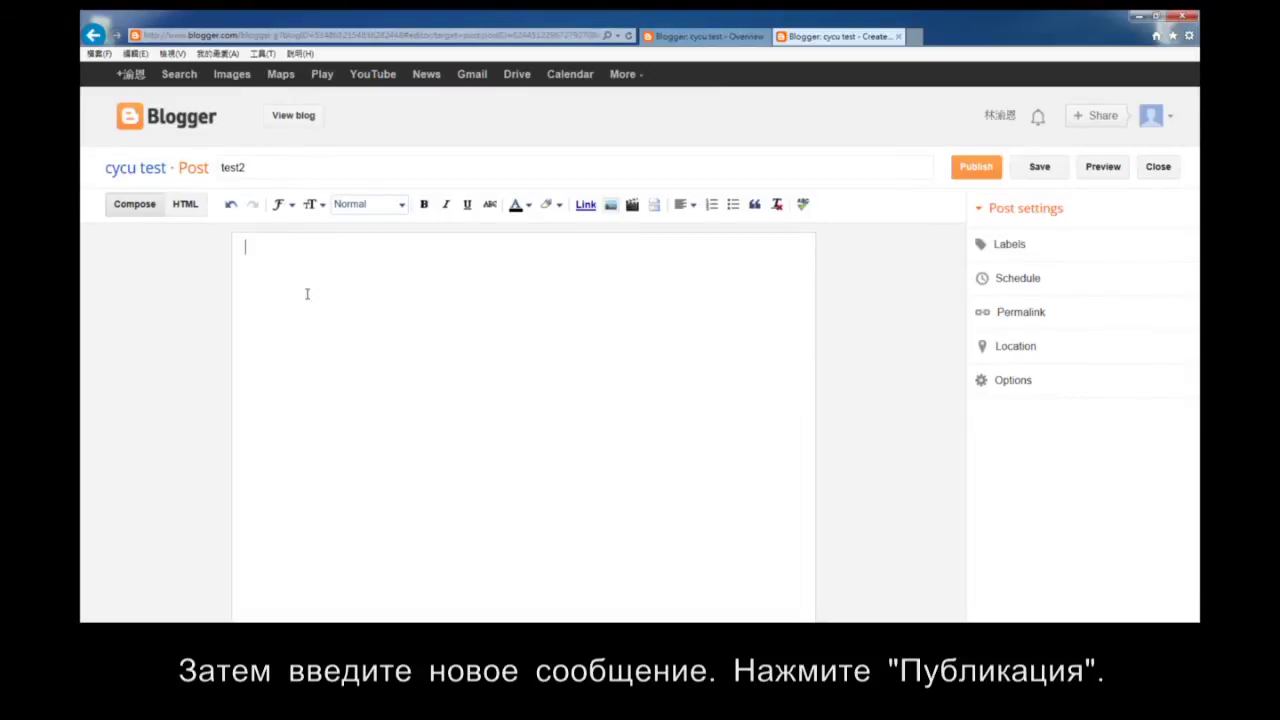
type("This is a test for blogger.")
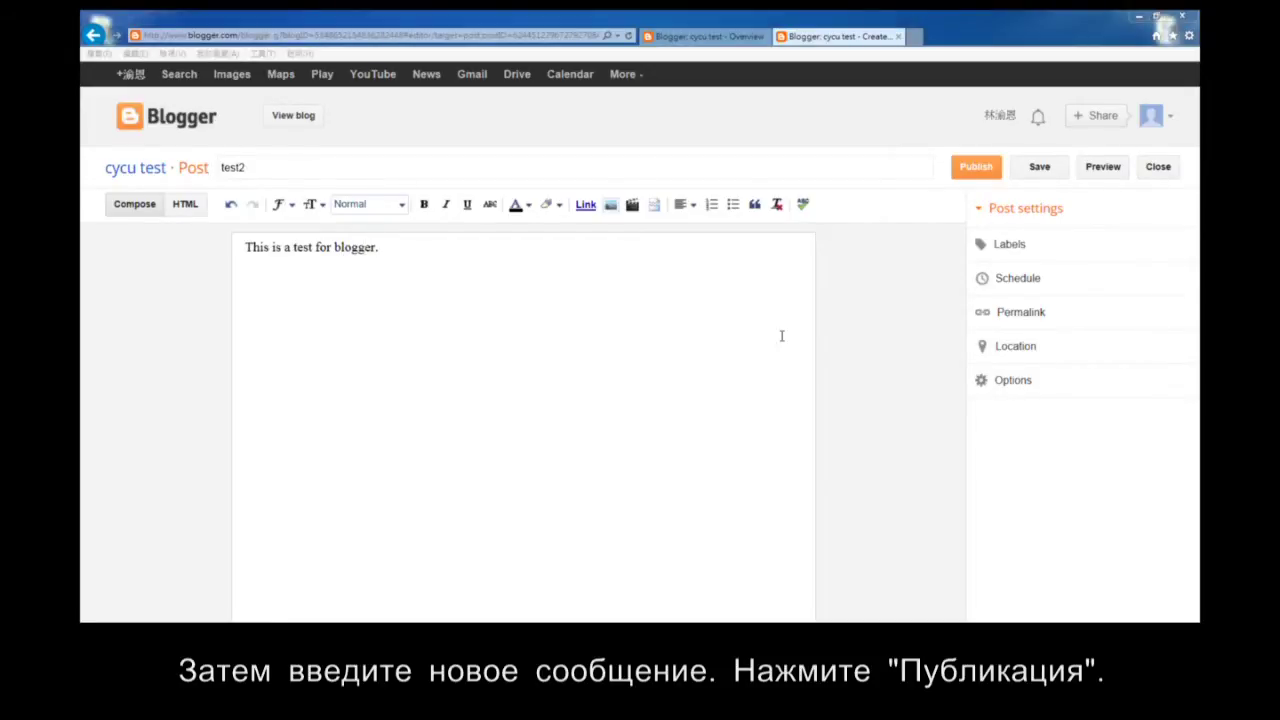
Publish test2 without sharing to Google+ and view it above Christmas on the blog.
left_click(977, 170)
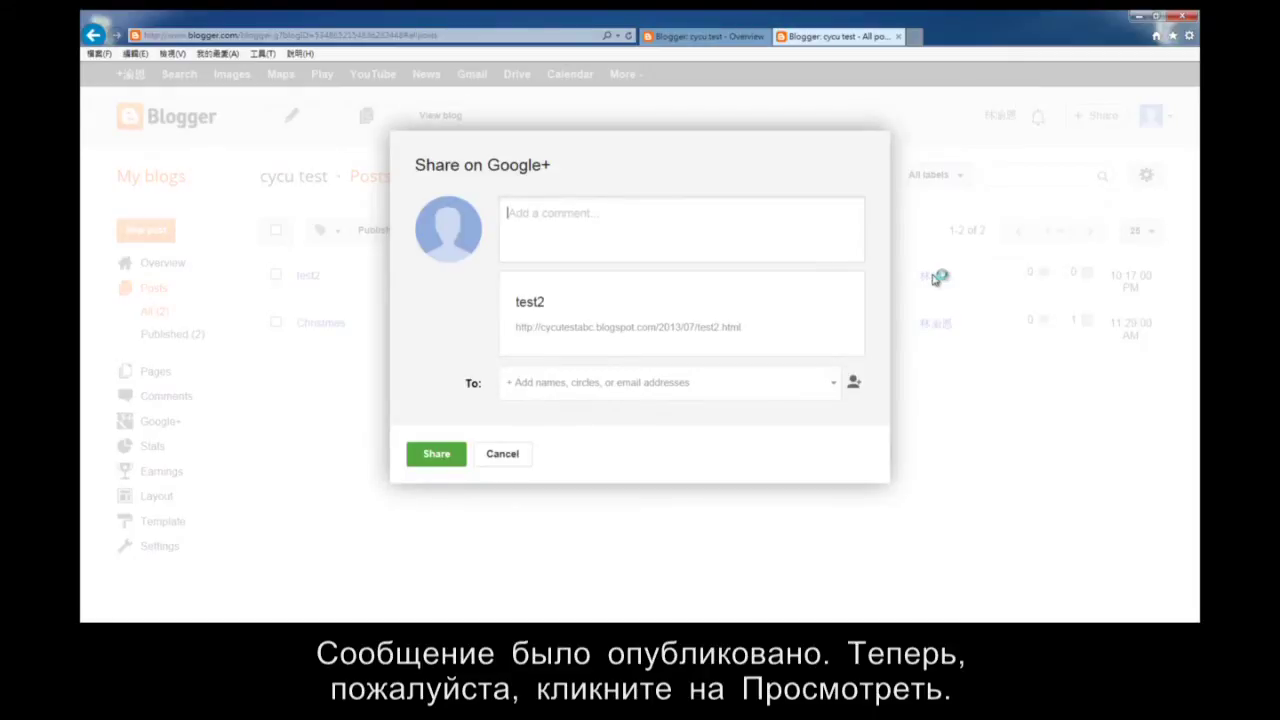
left_click(503, 455)
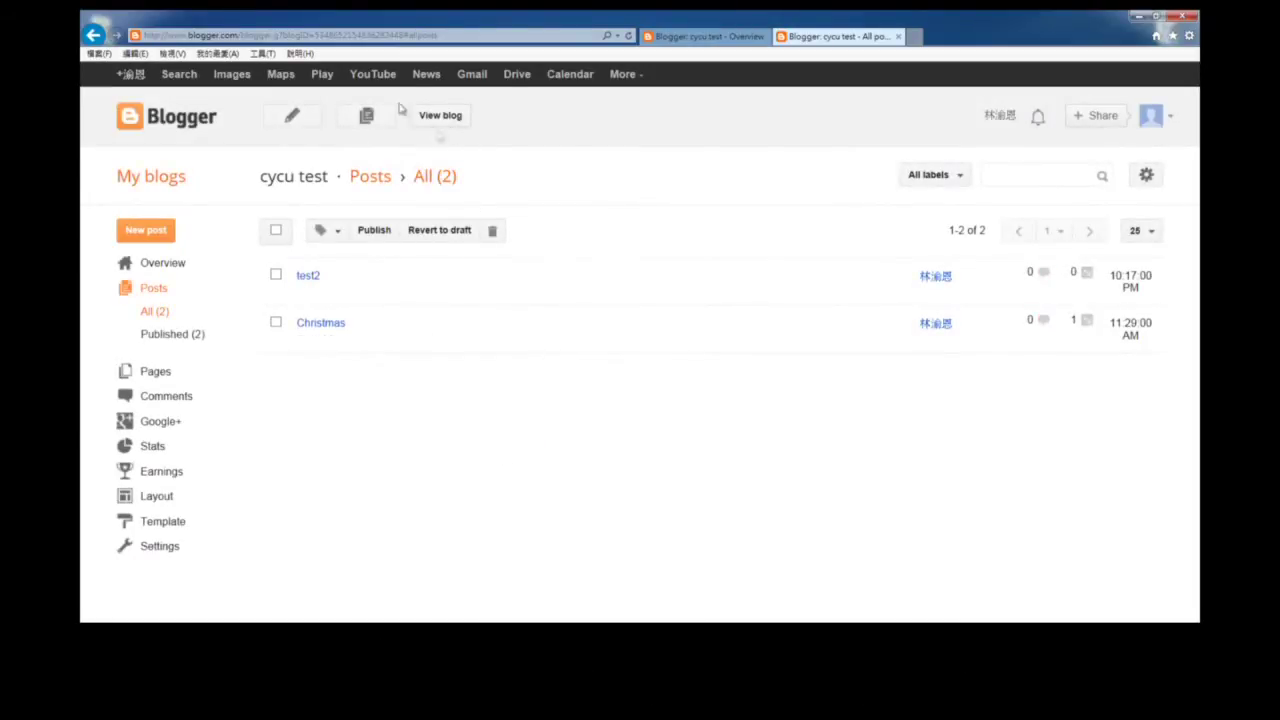
left_click(436, 118)
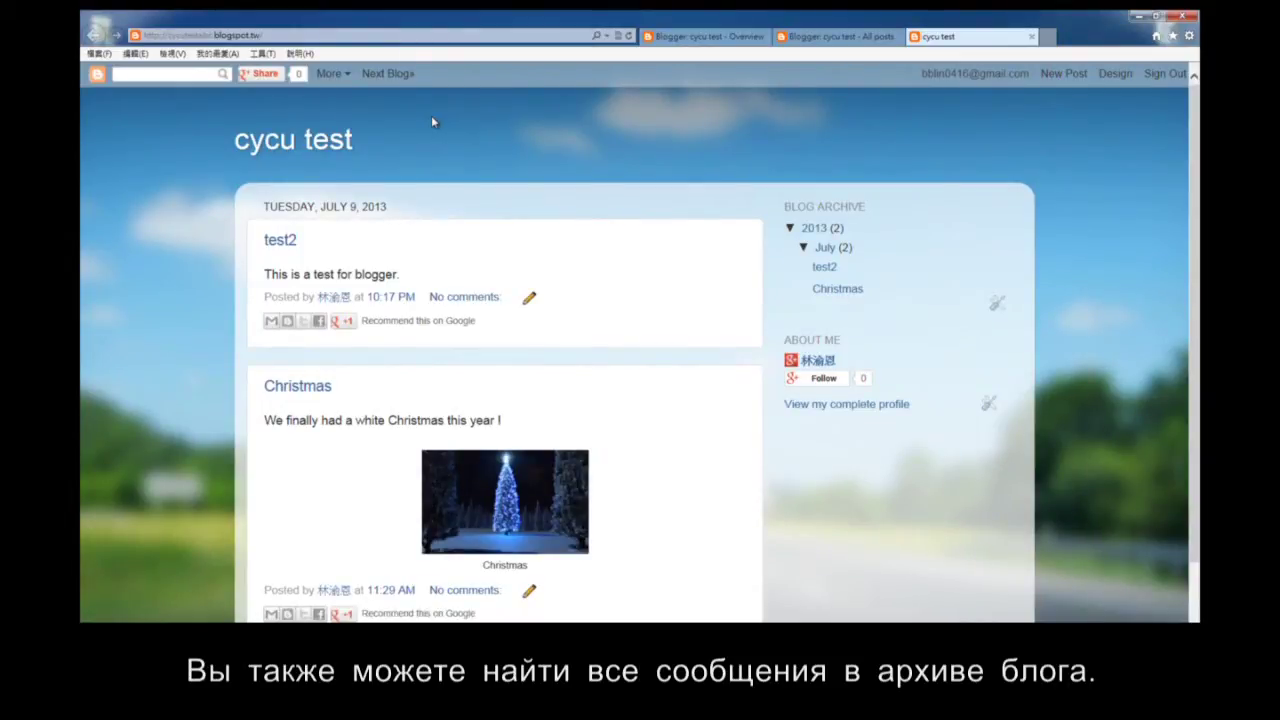
scroll(600, 292, "down", 2)
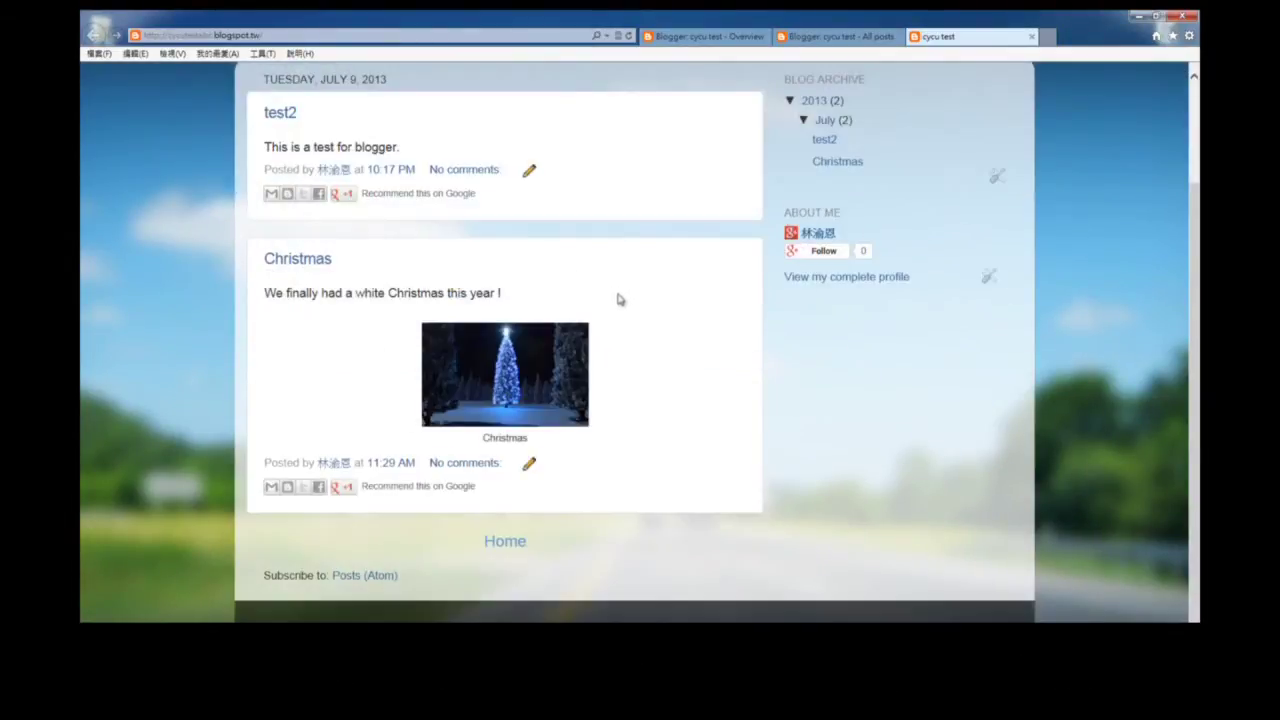
scroll(633, 346, "up", 2)
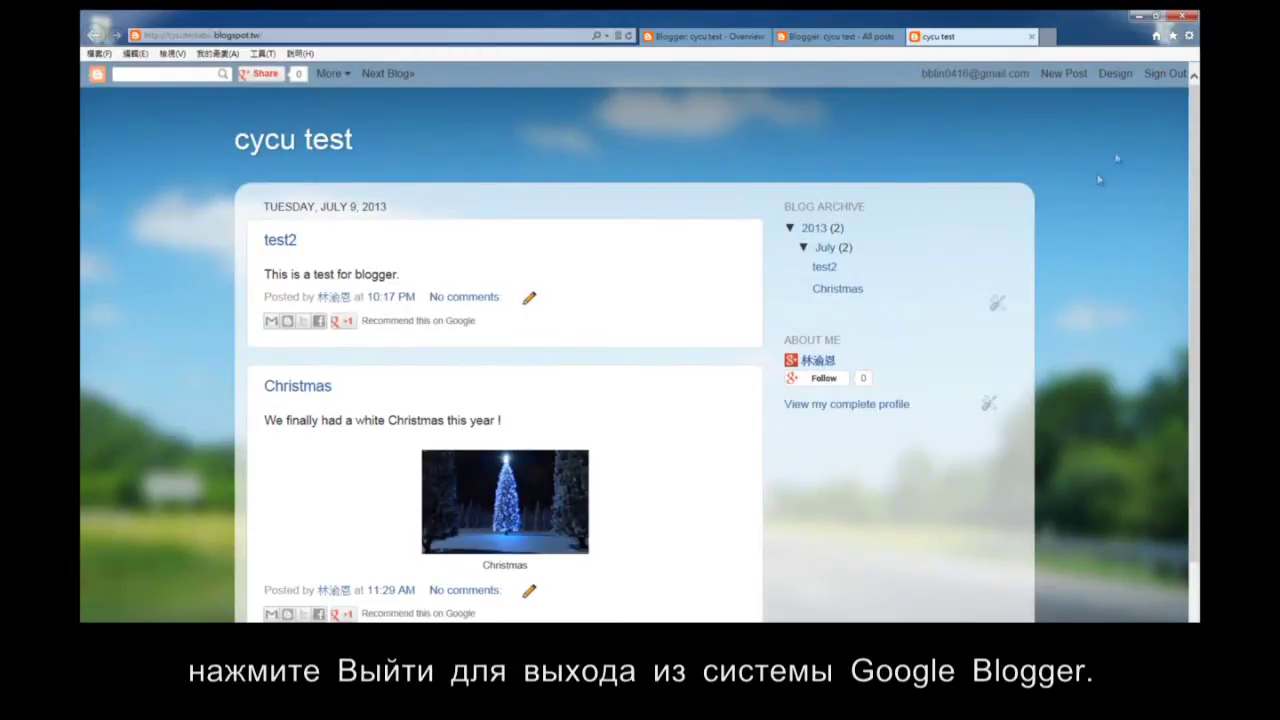
left_click(1165, 73)
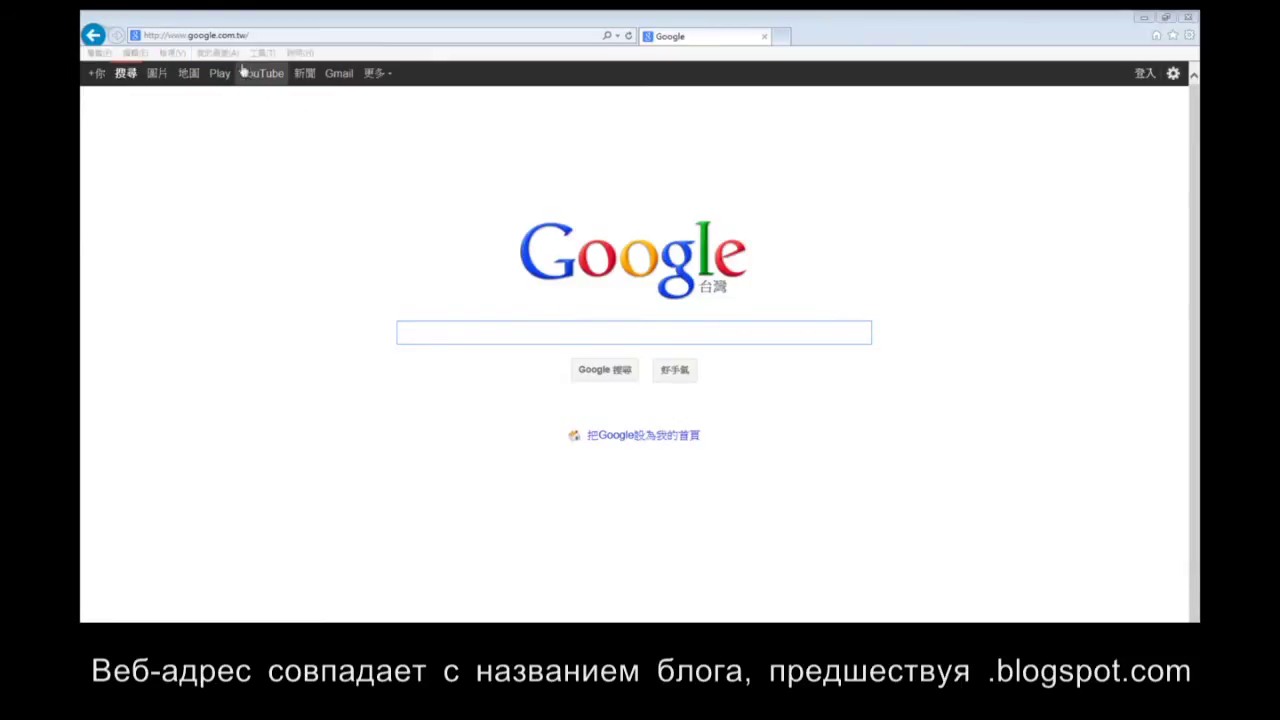
left_click(190, 35)
type("http://cycutestabc.blogspot.tw/")
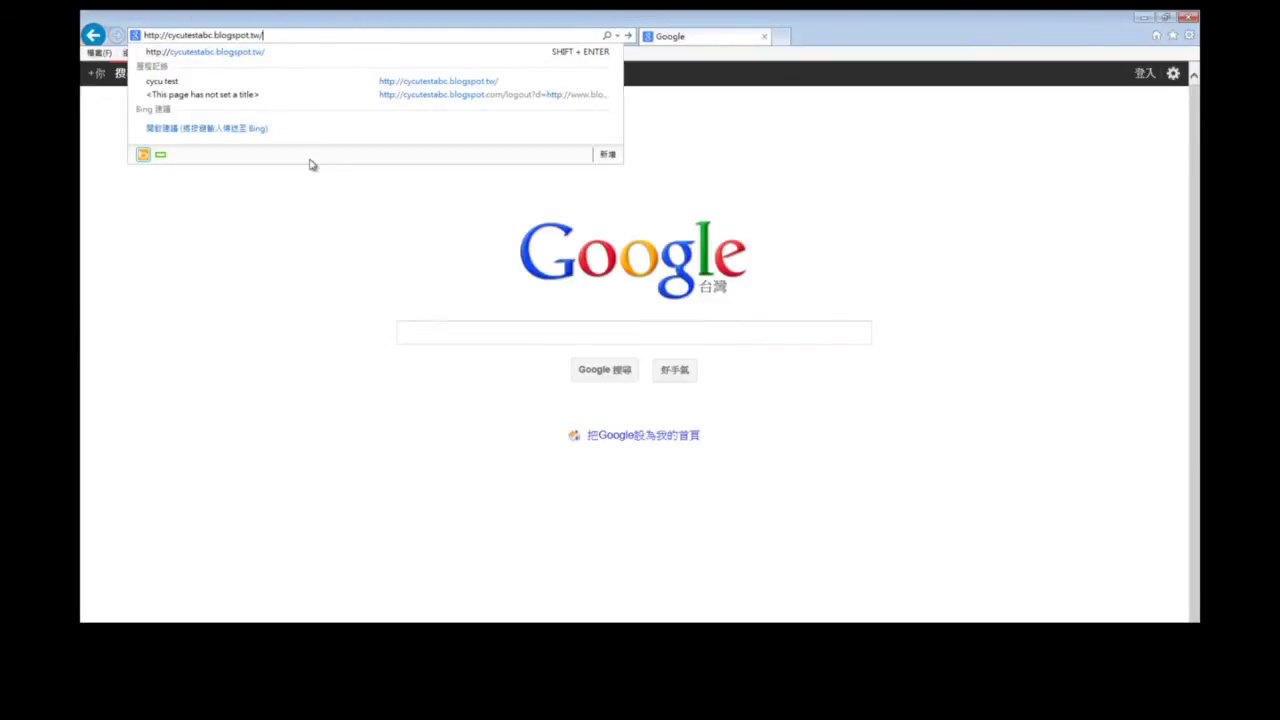
key("Return")
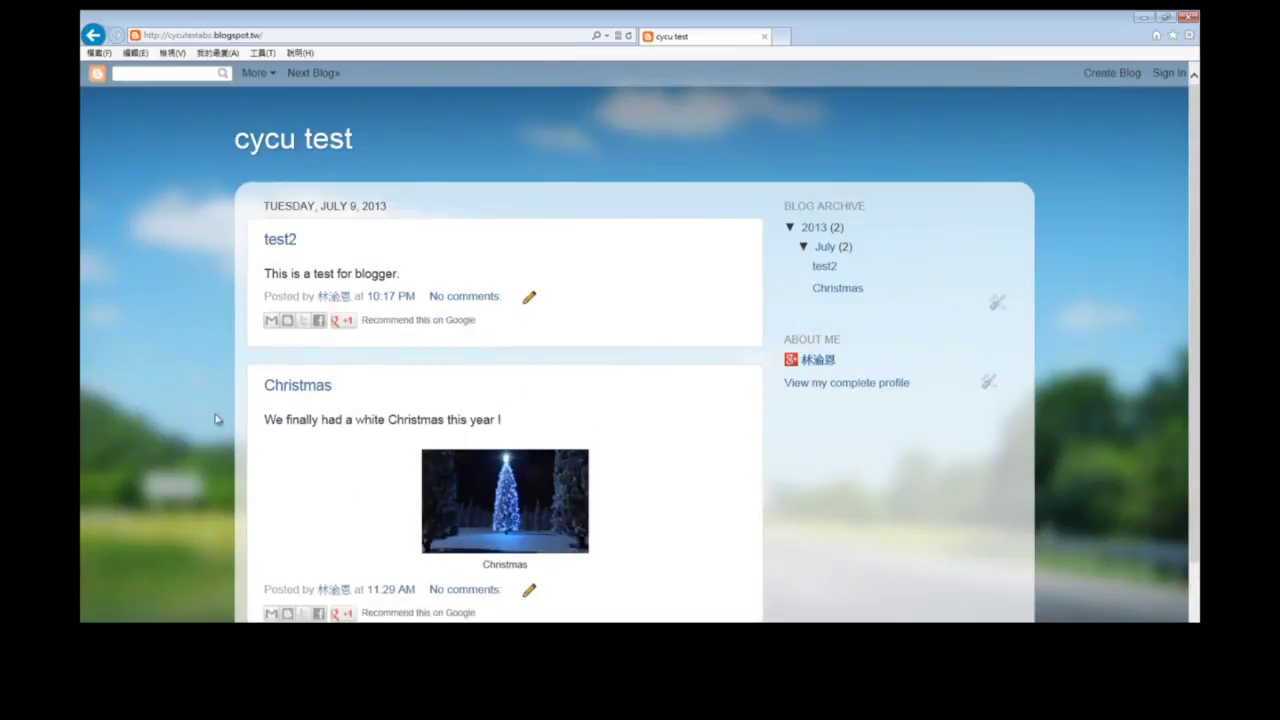